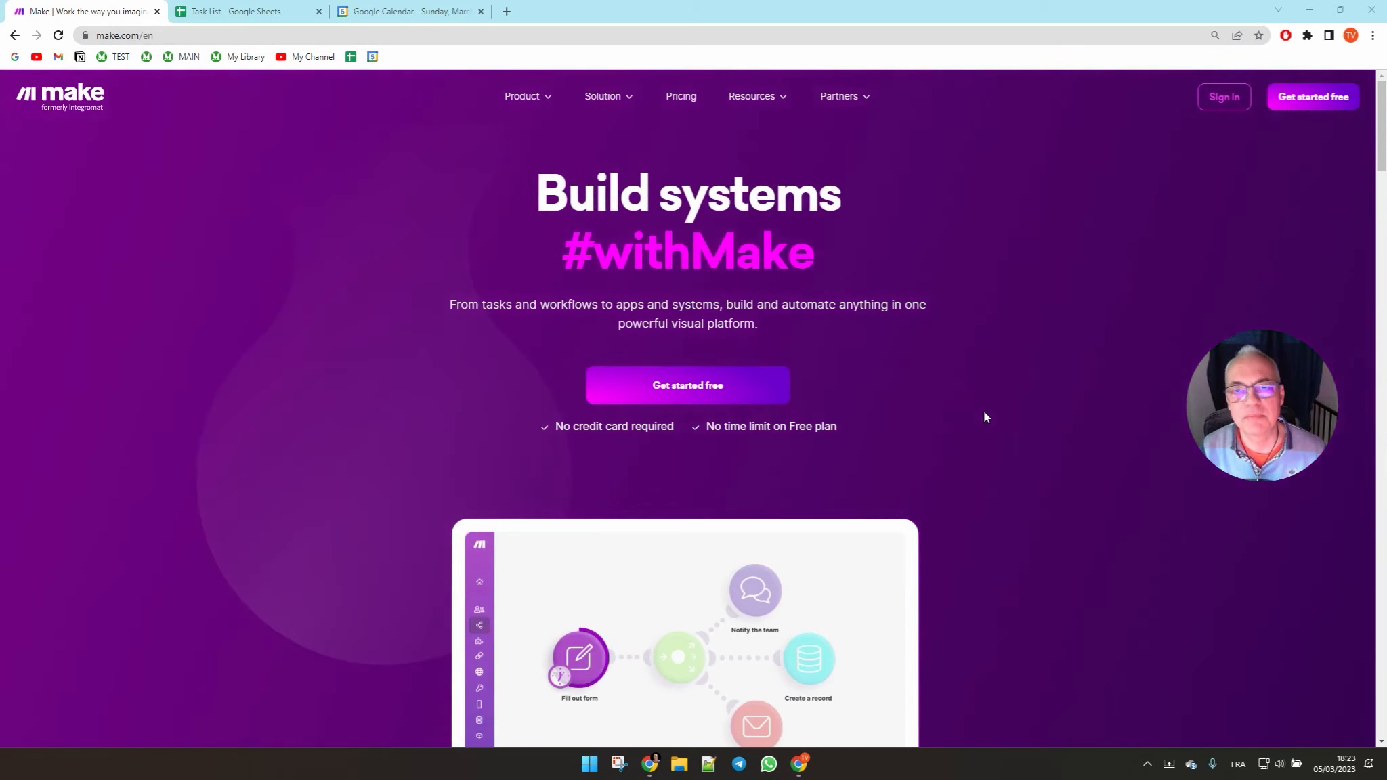
Sign up for free and submit the Welcome form with Founder / Executive, SaaS, Just myself, I have built custom integrations myself, and Databases & CMS.
click(1304, 108)
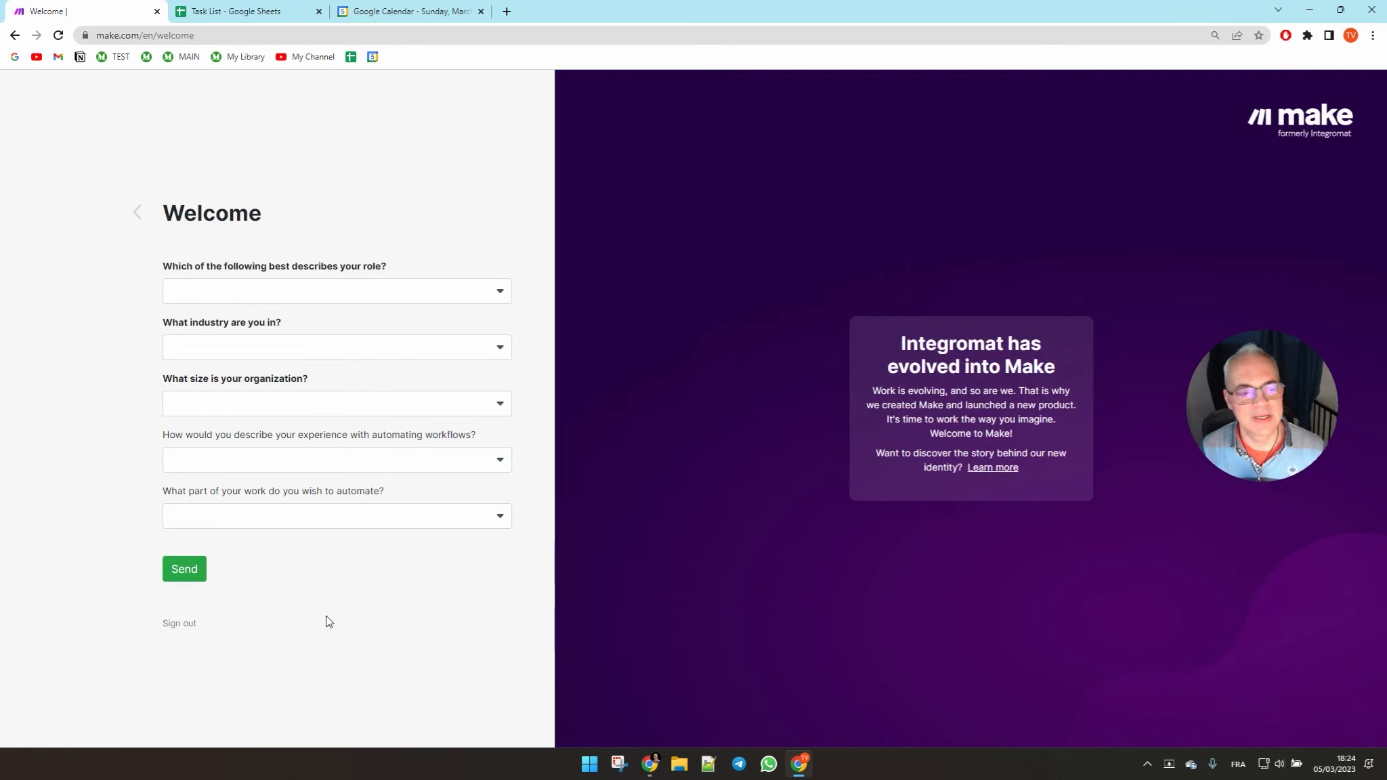
click(291, 347)
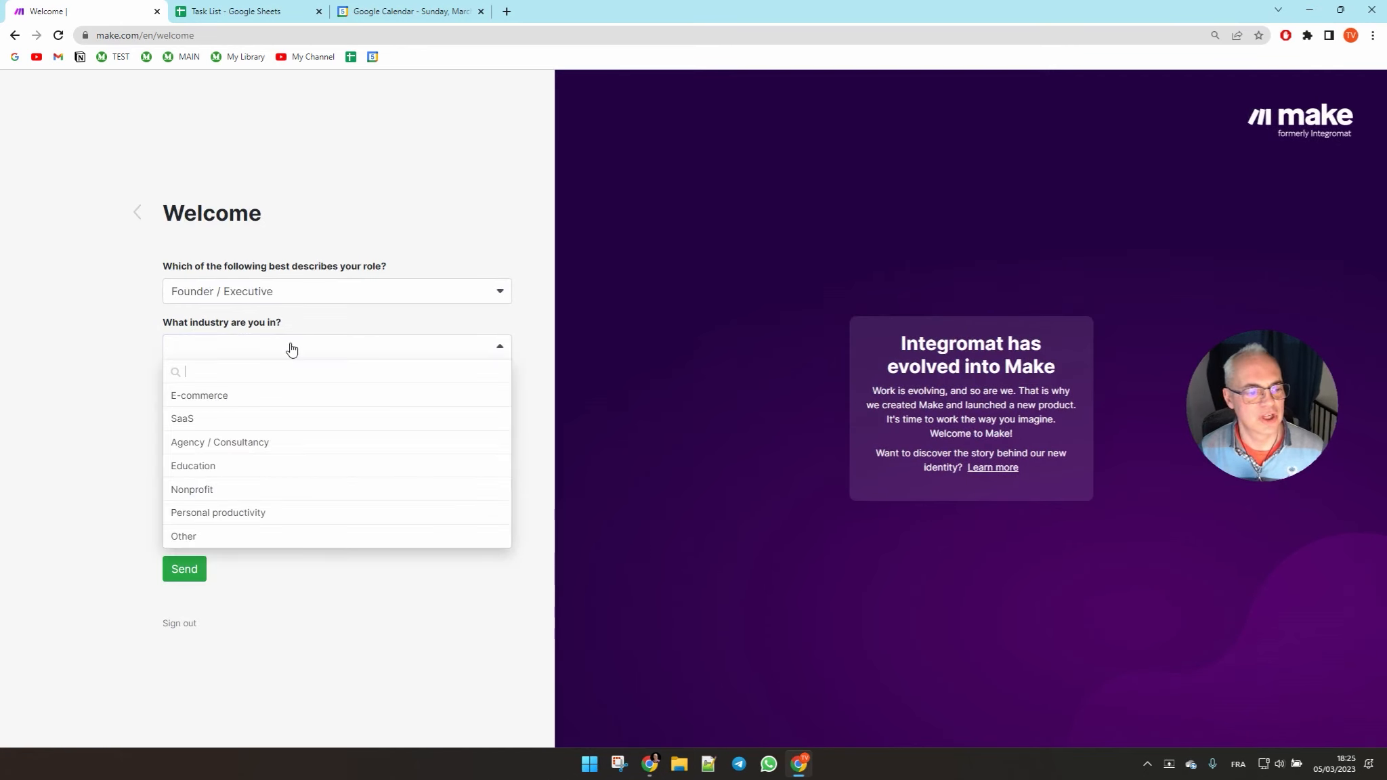
click(263, 422)
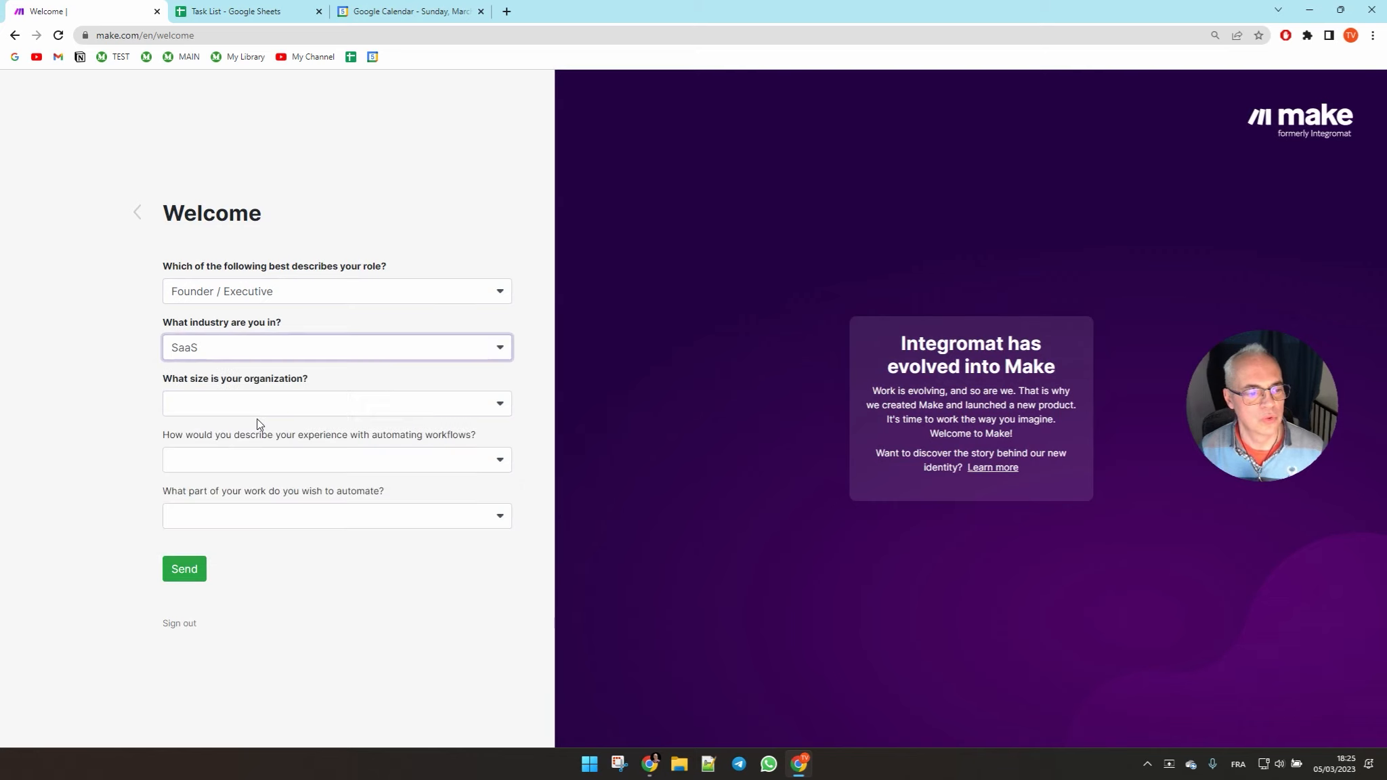
click(262, 413)
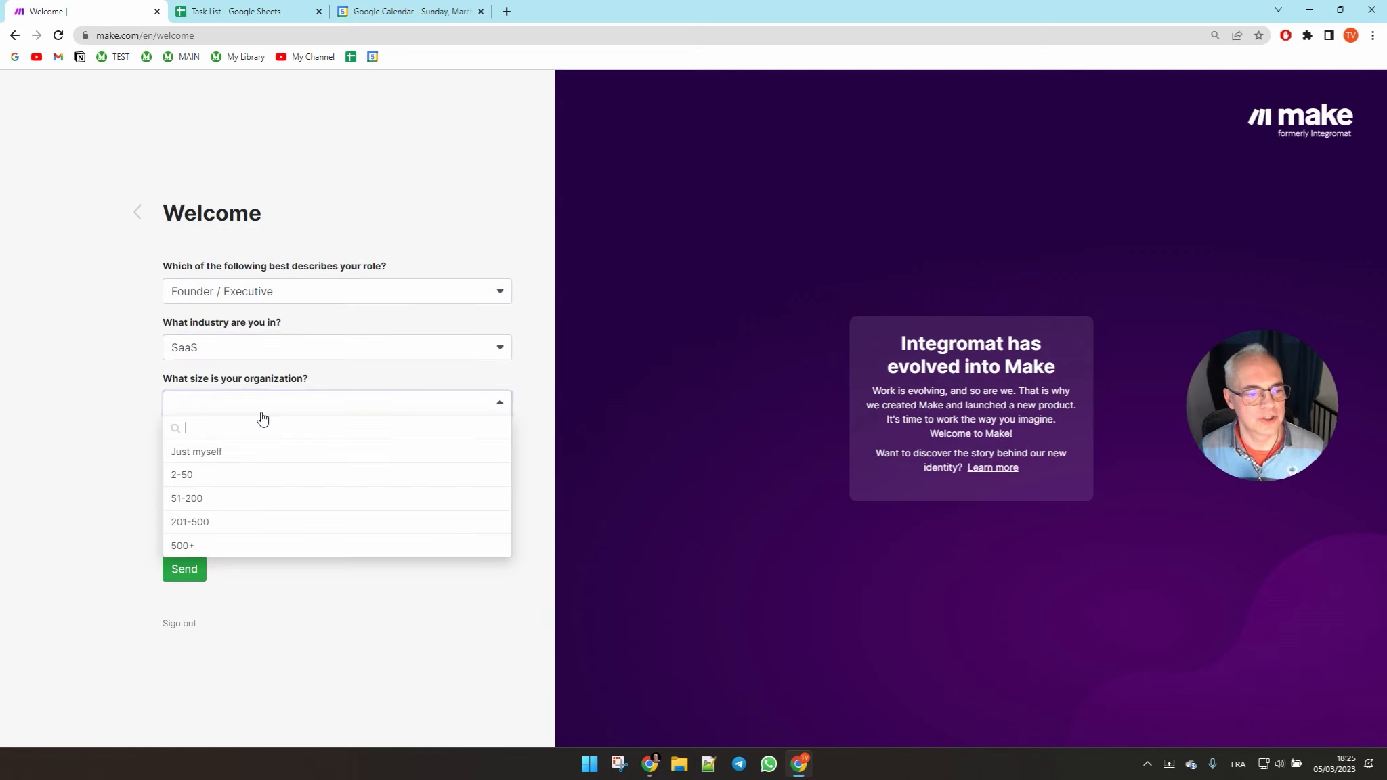
click(240, 452)
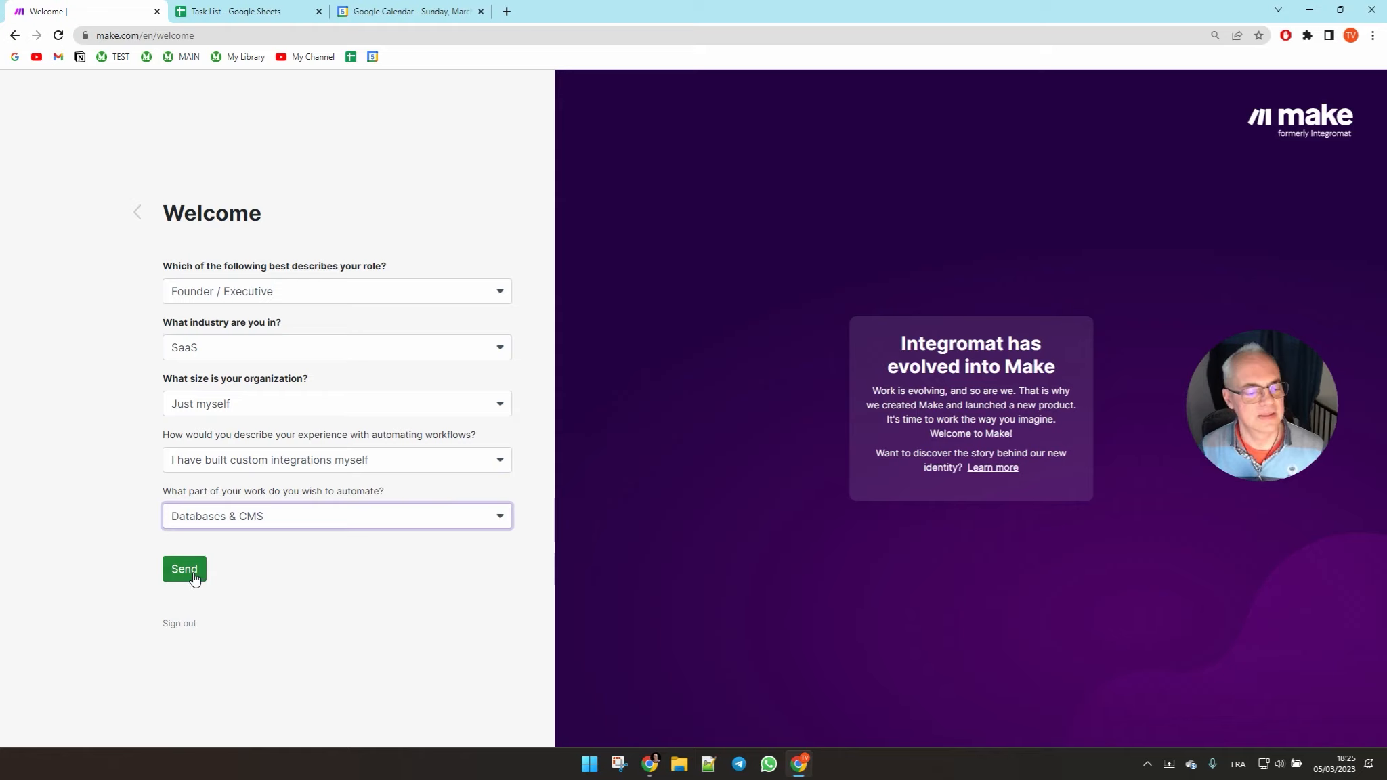
click(194, 578)
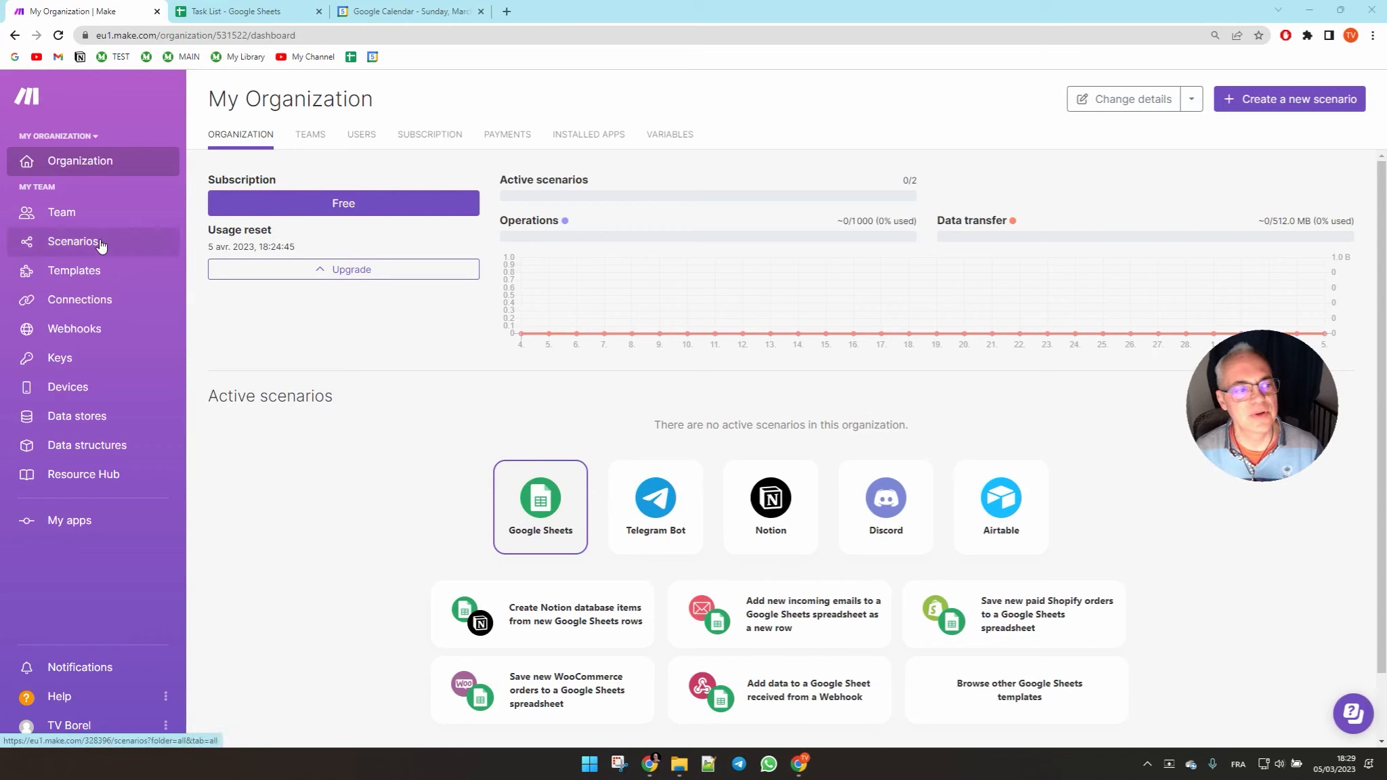
Create a new scenario and add the Google Tasks List Tasks module as its first module.
click(1280, 103)
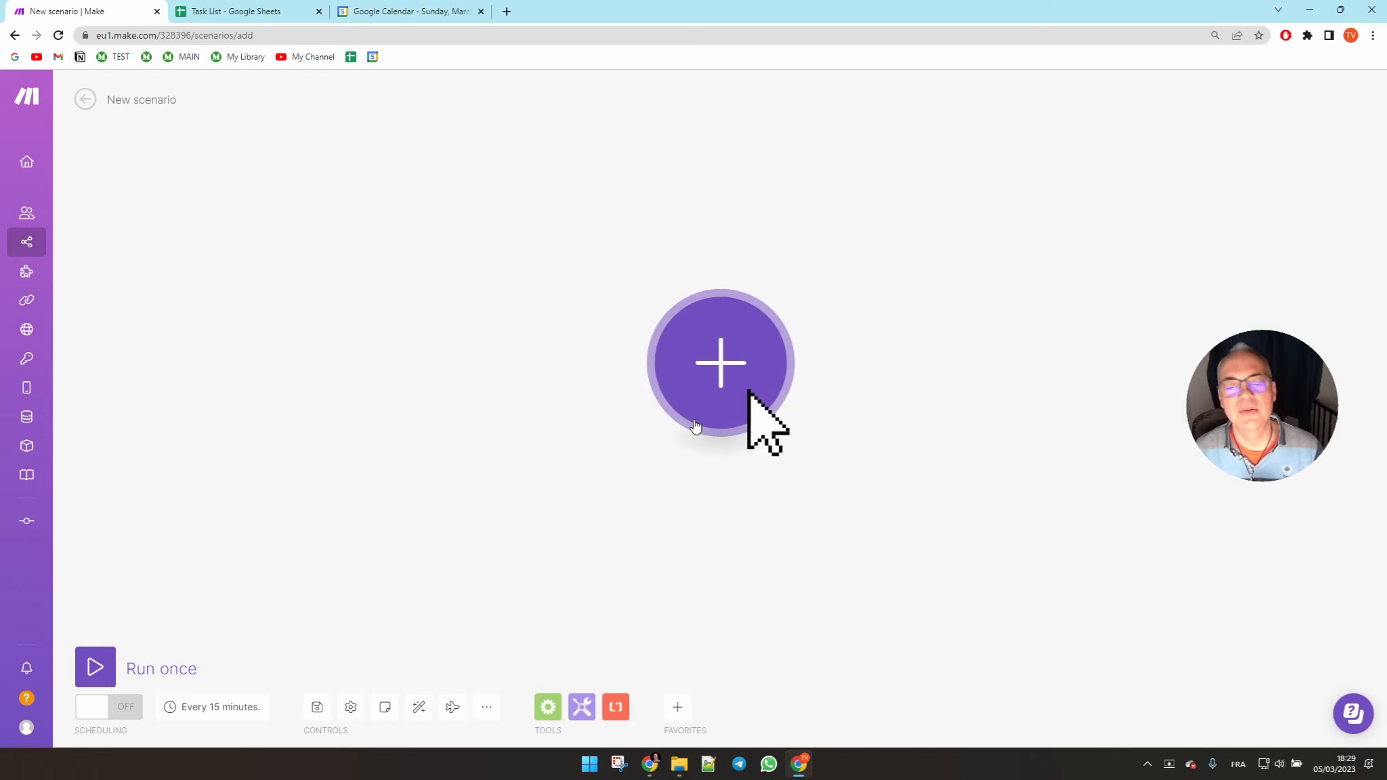
click(728, 371)
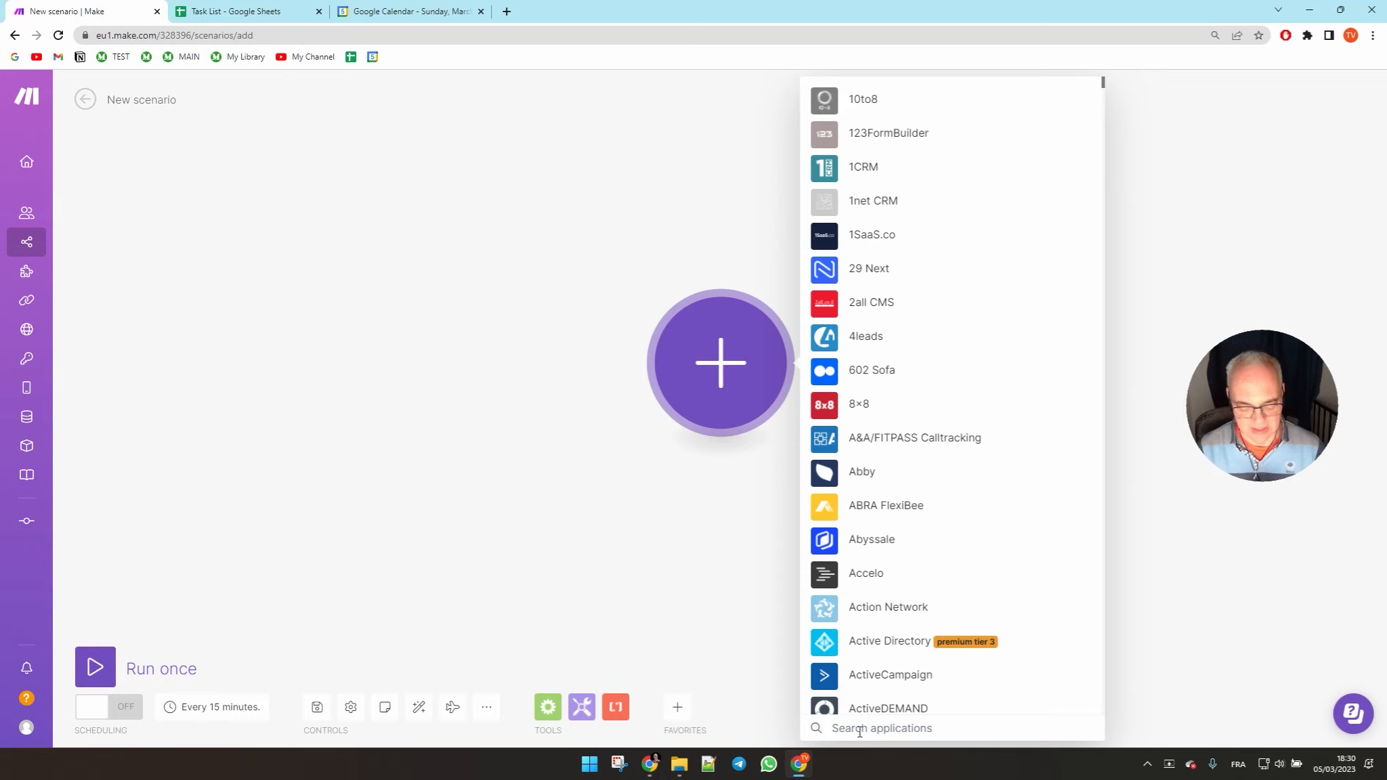
text(google tas)
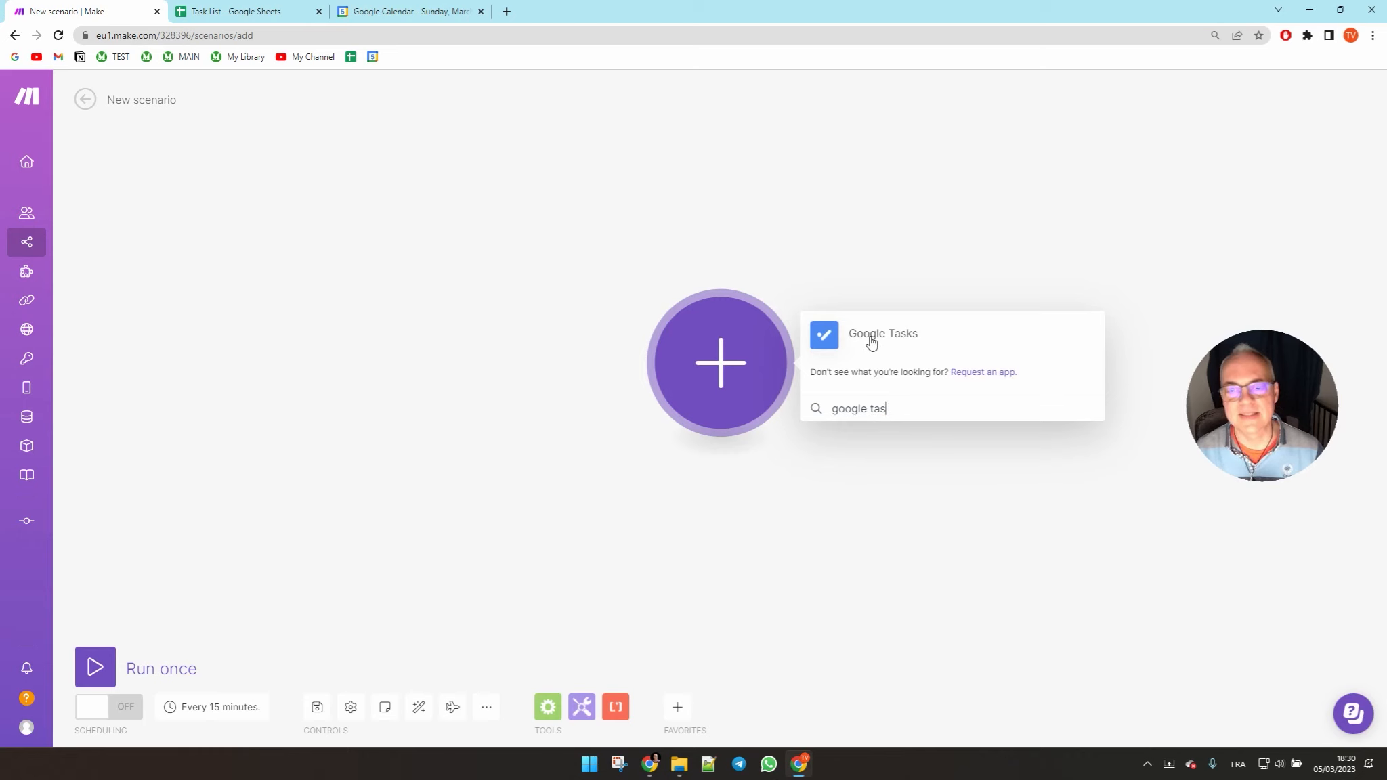
click(872, 343)
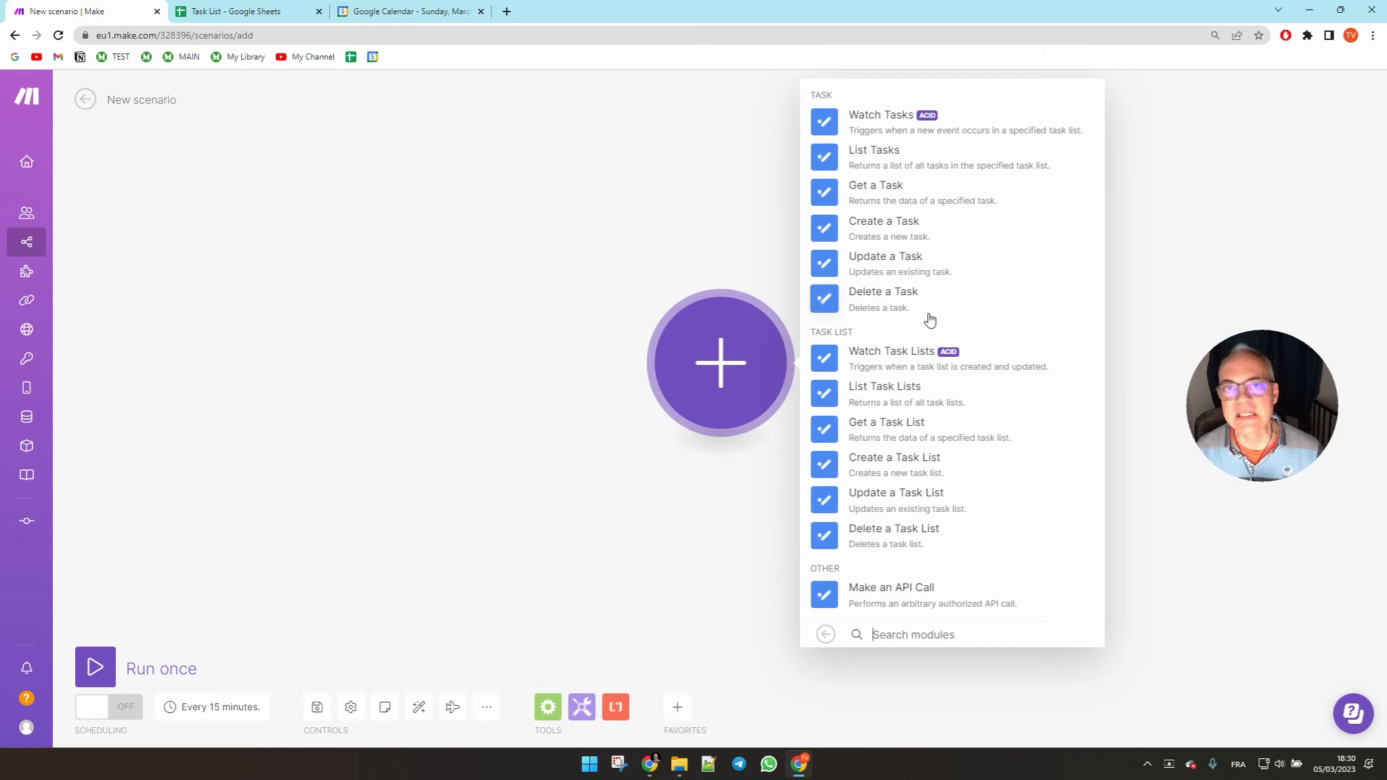
click(886, 163)
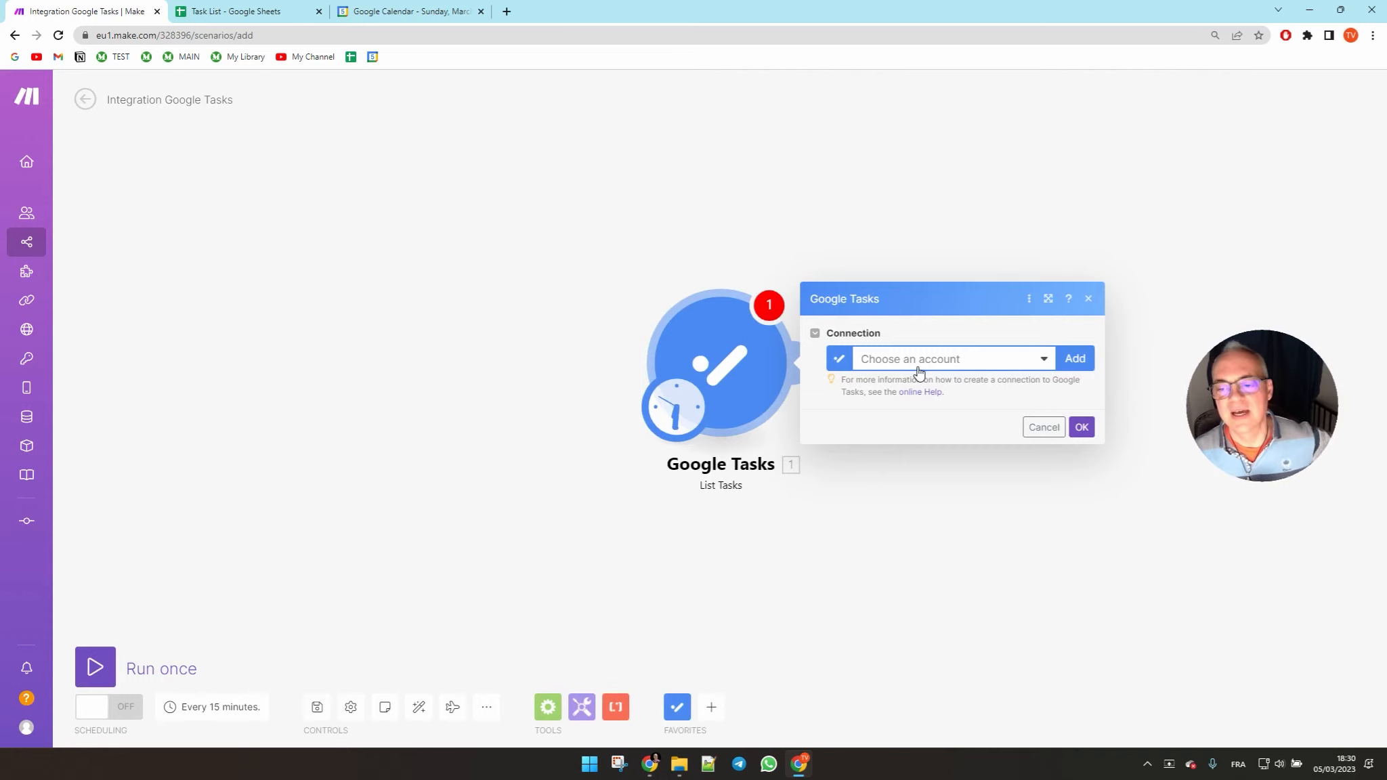
Create the connection "My Google connection" for the Google Tasks module and authorize Make to access the Google account.
click(1076, 360)
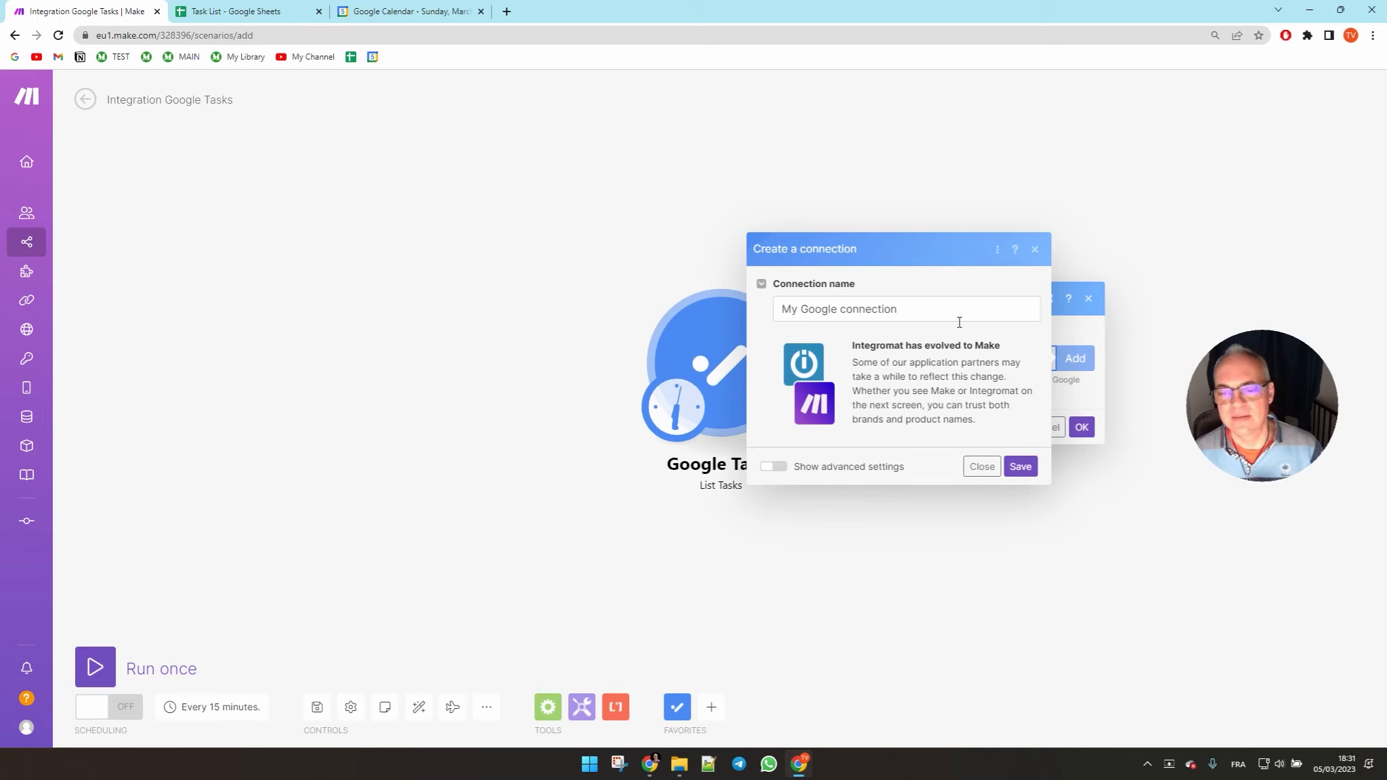
click(1025, 474)
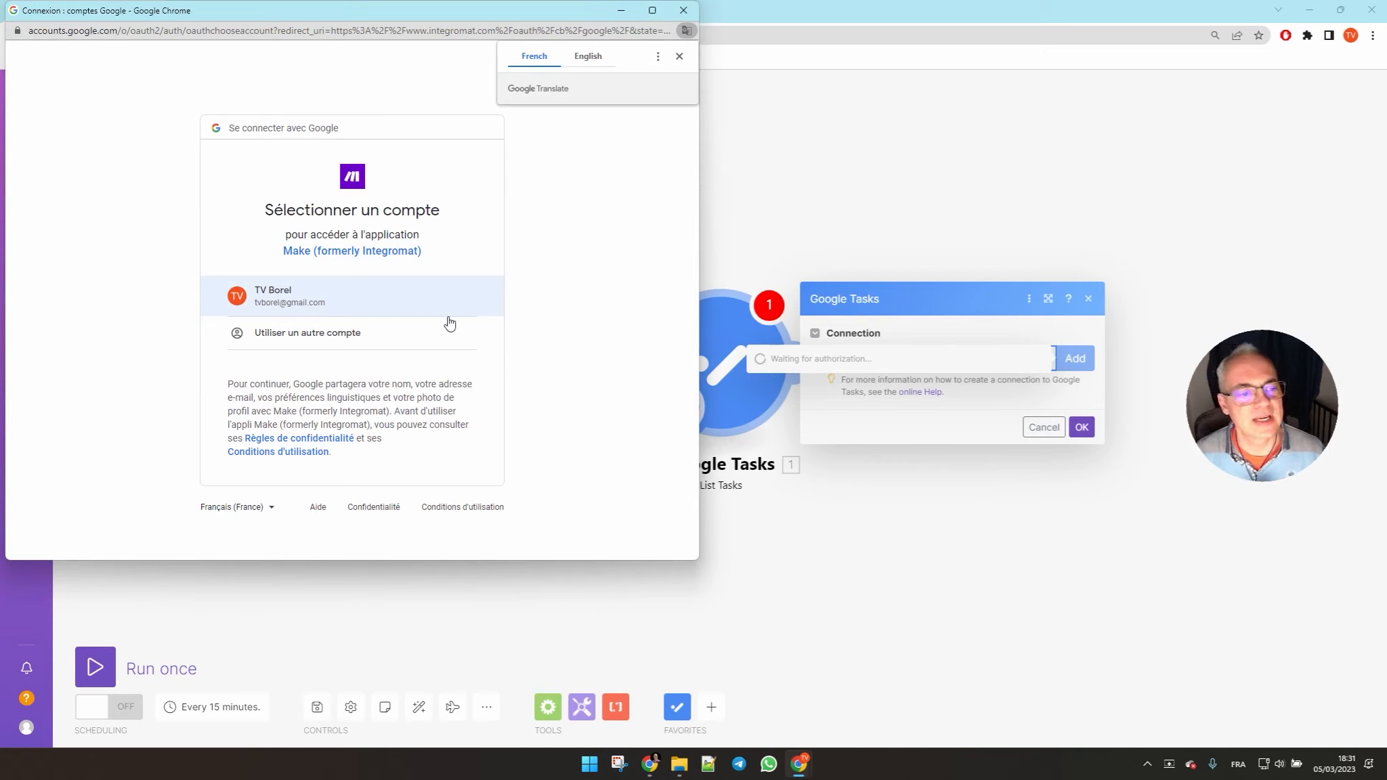
click(283, 304)
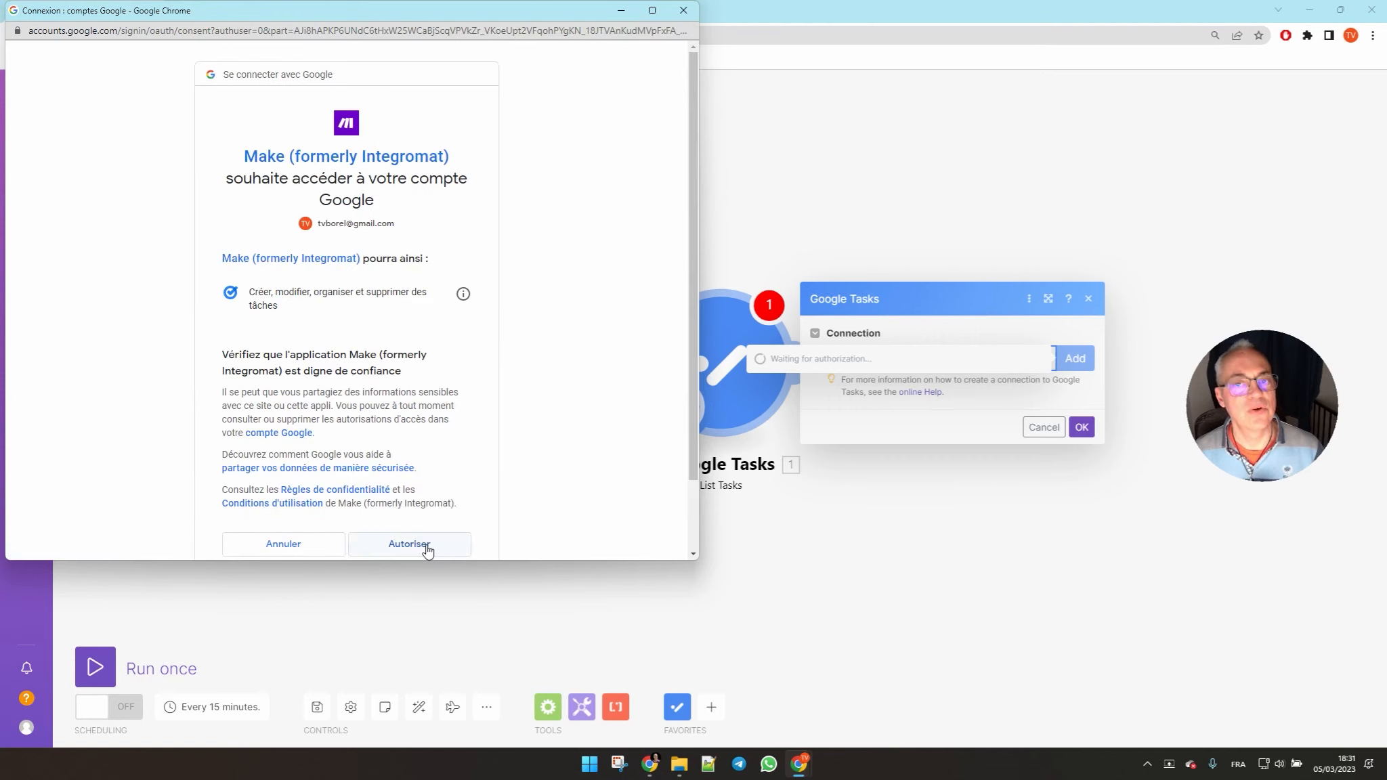
click(409, 545)
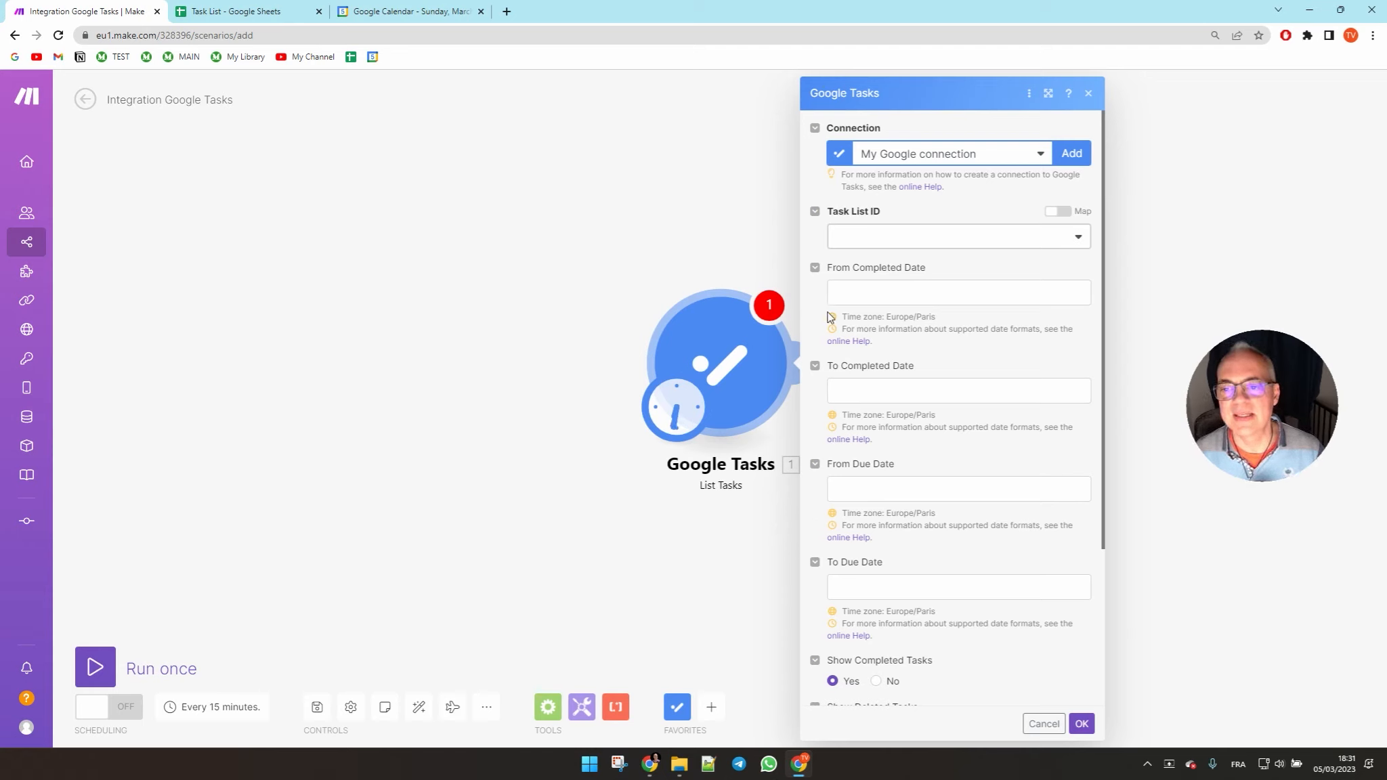
Set the Google Tasks module's Task List ID to "Mes tâches" and save the module settings.
click(955, 246)
click(942, 263)
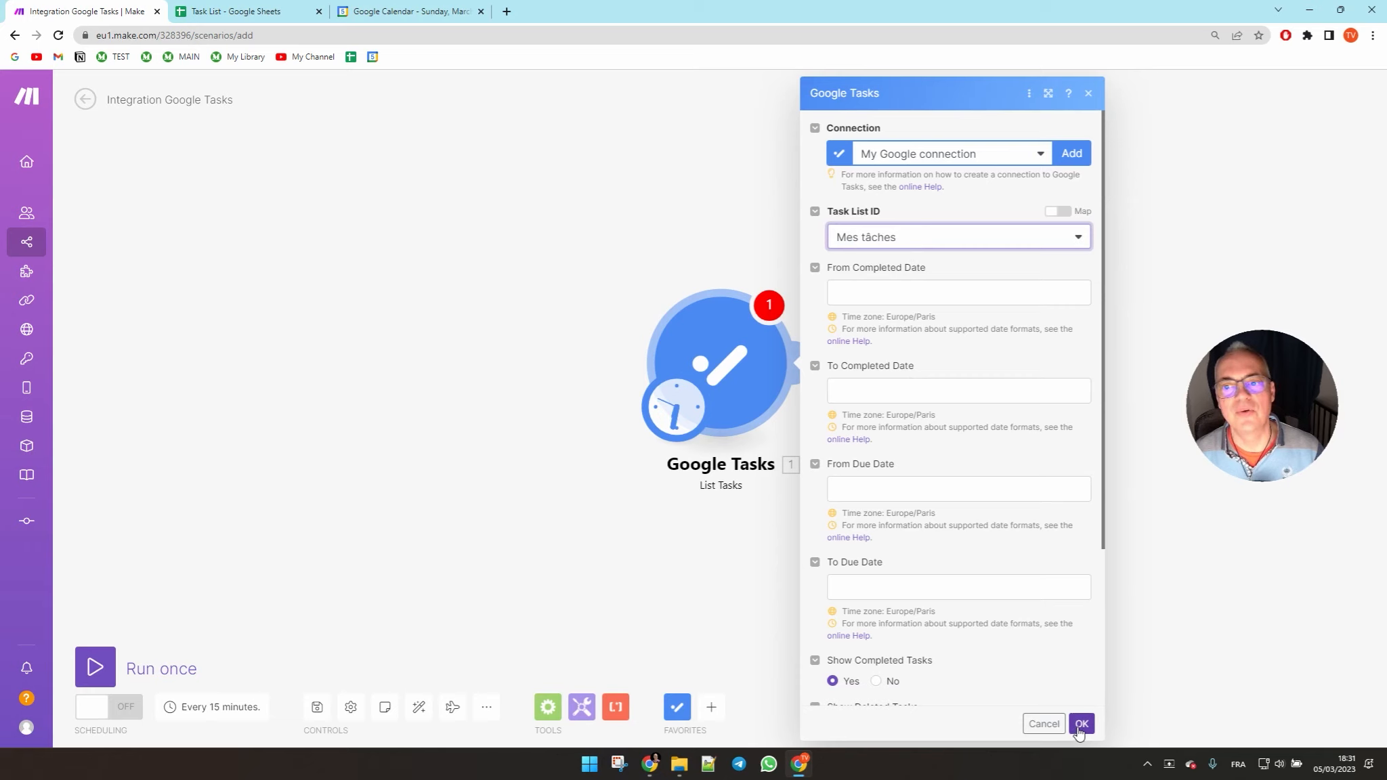
click(1080, 724)
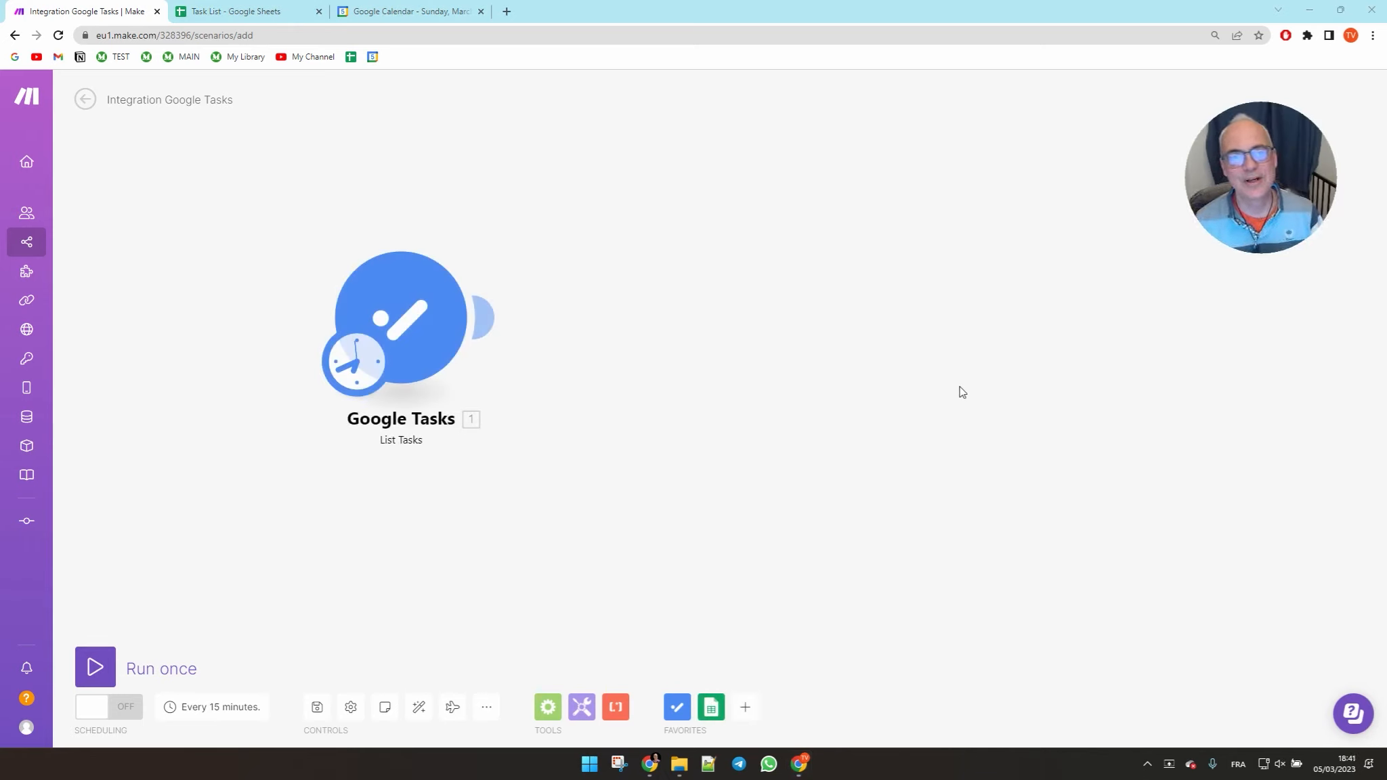
Review the List Tasks module's date filters, completed and deleted task options, and result limit.
click(409, 333)
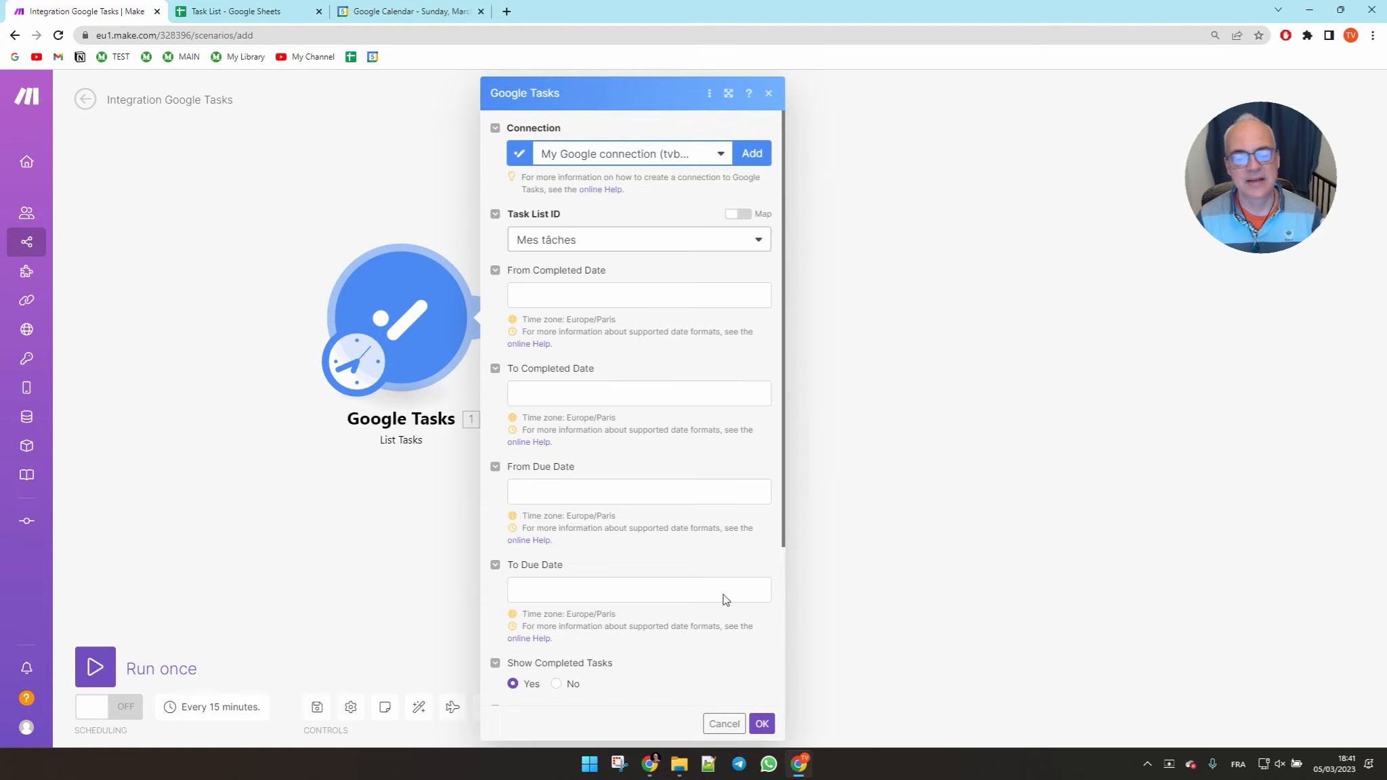
scroll(588, 502, down, 3)
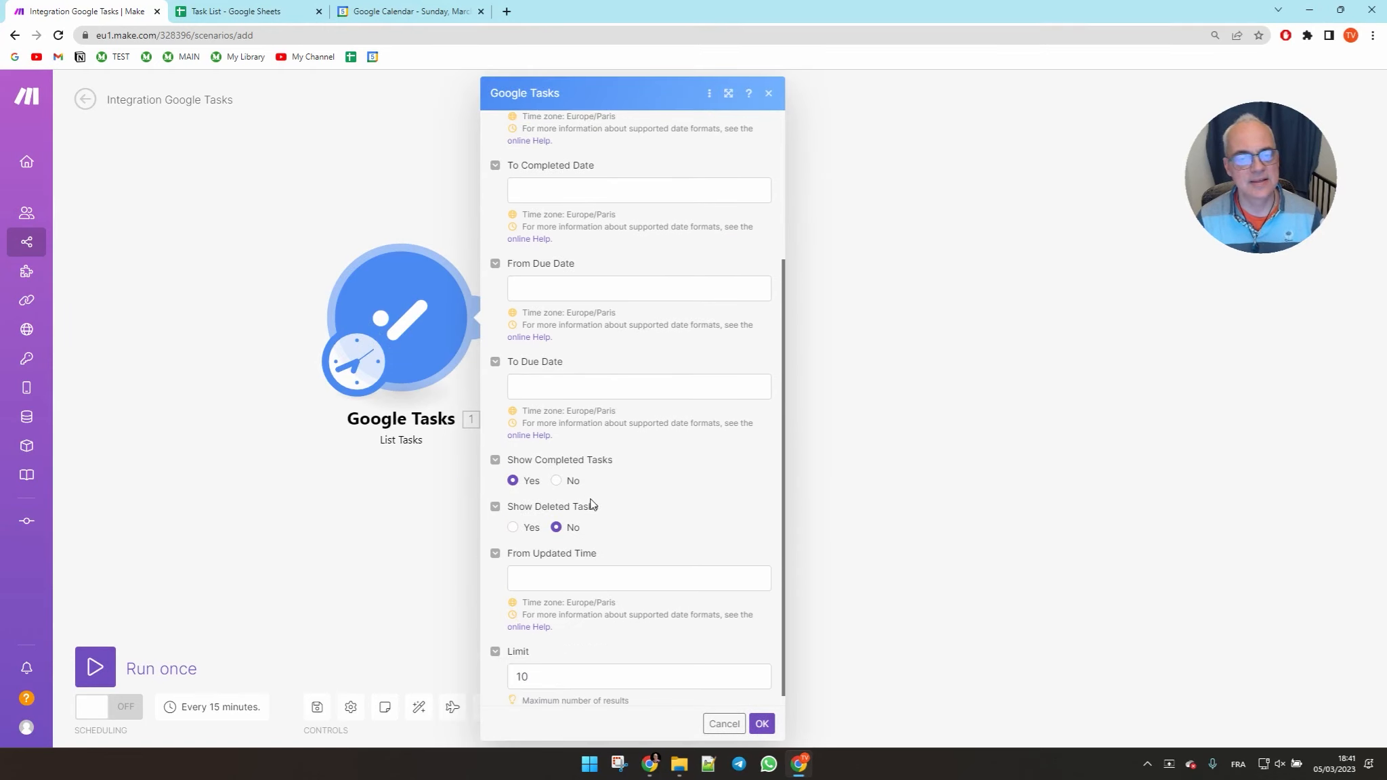
scroll(596, 498, down, 1)
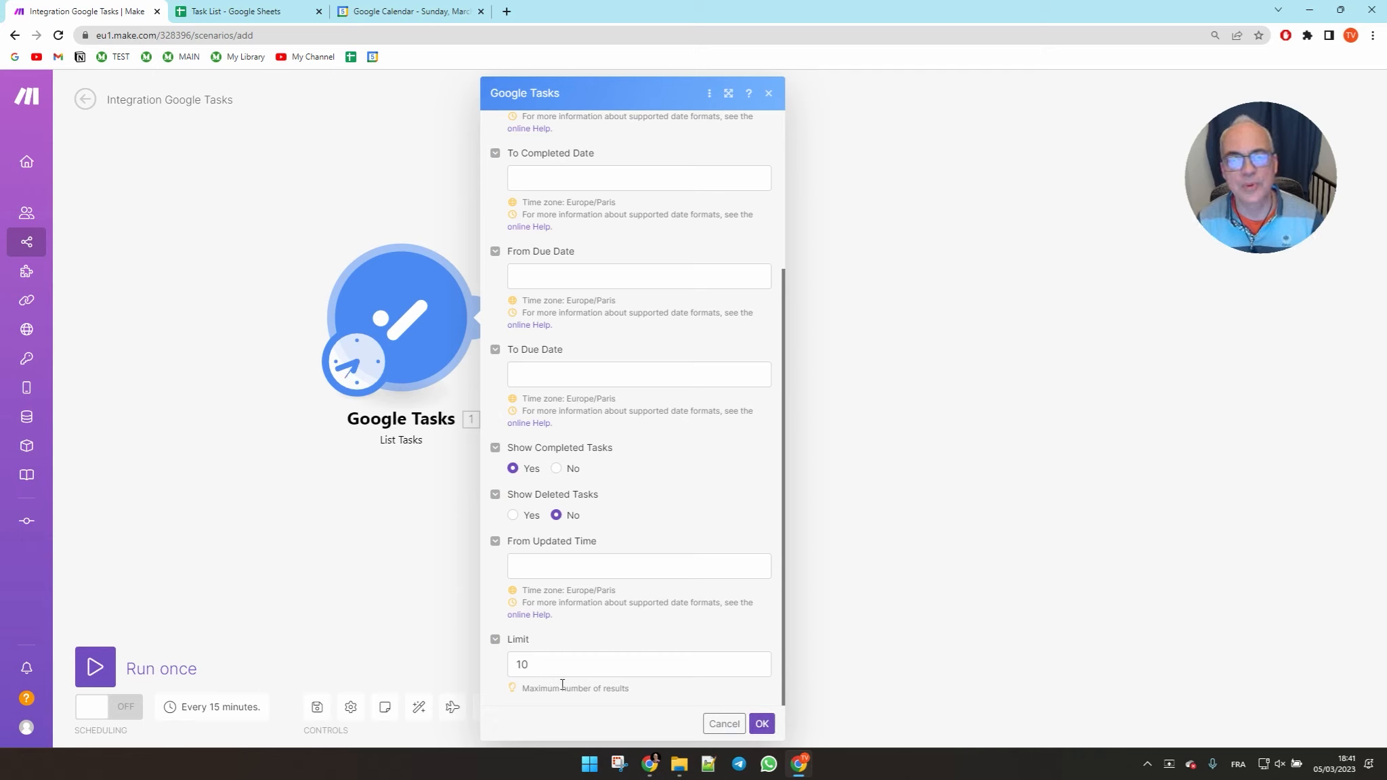
click(764, 724)
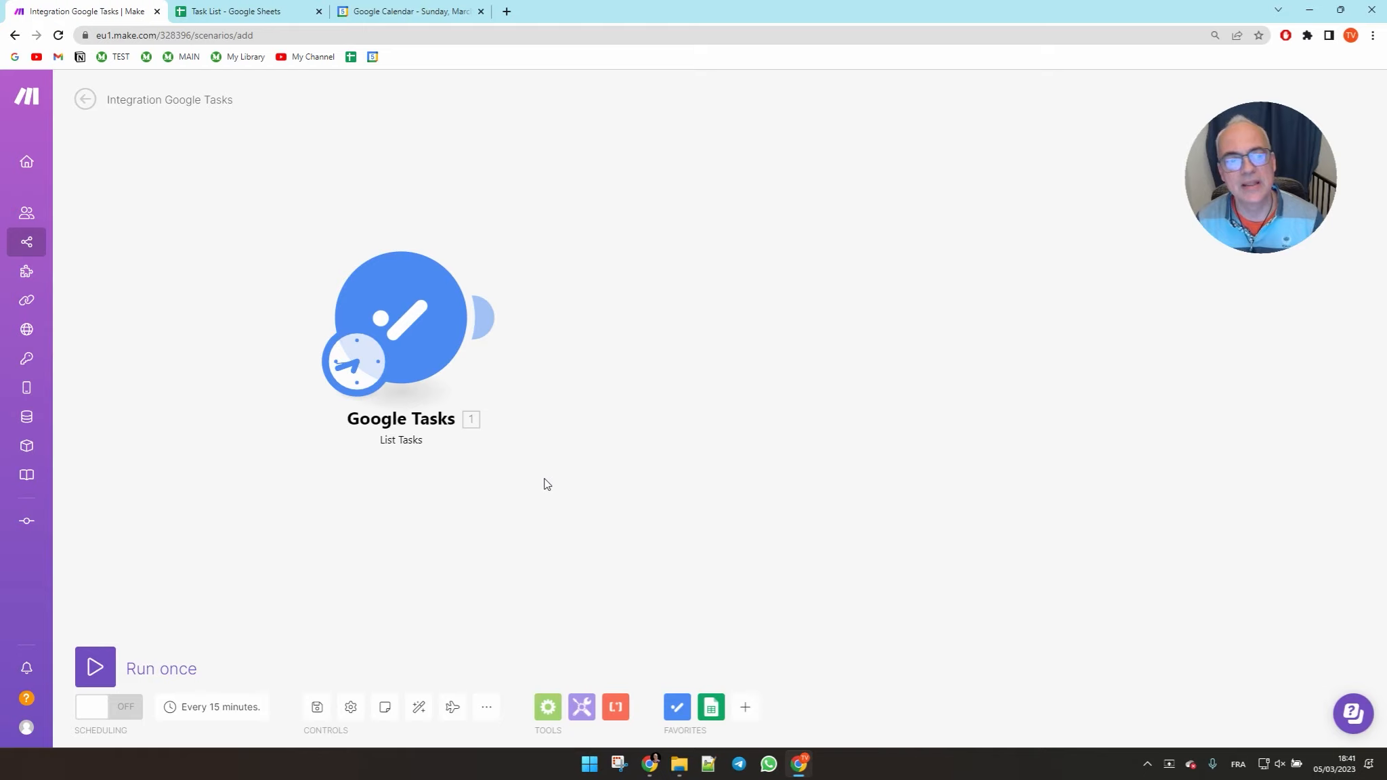
Check the Task List spreadsheet in Google Sheets, and add a Google Sheets Add a Row module after Google Tasks in Make.
click(264, 15)
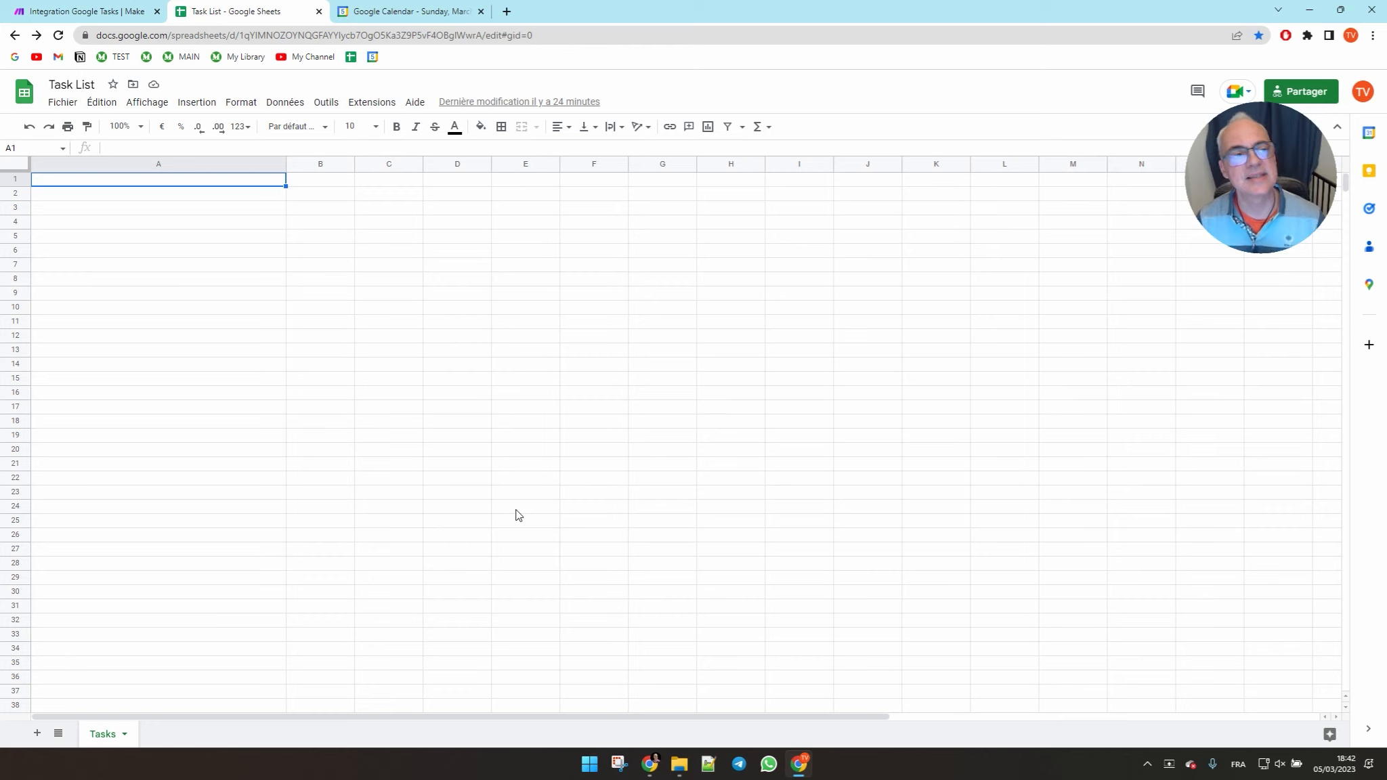
click(95, 12)
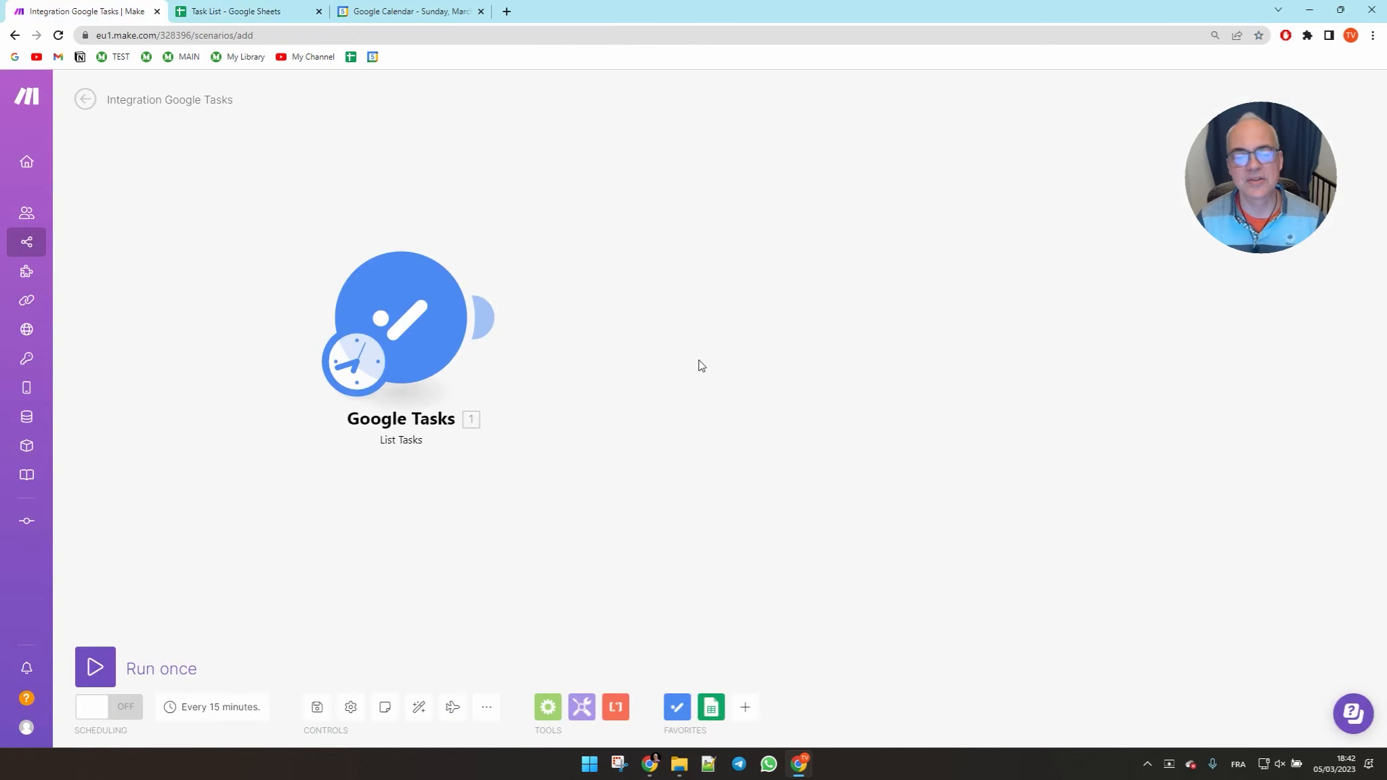
mouse_move(501, 335)
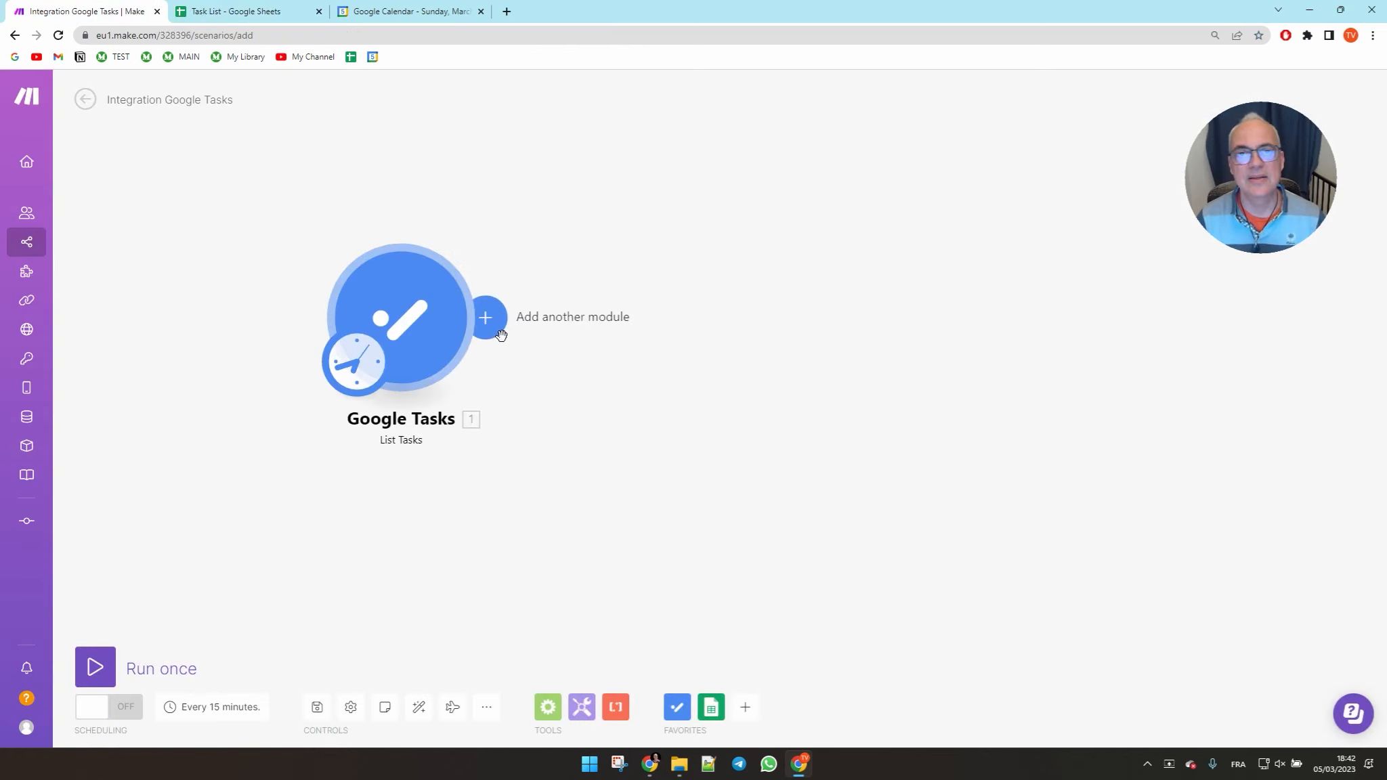
click(499, 334)
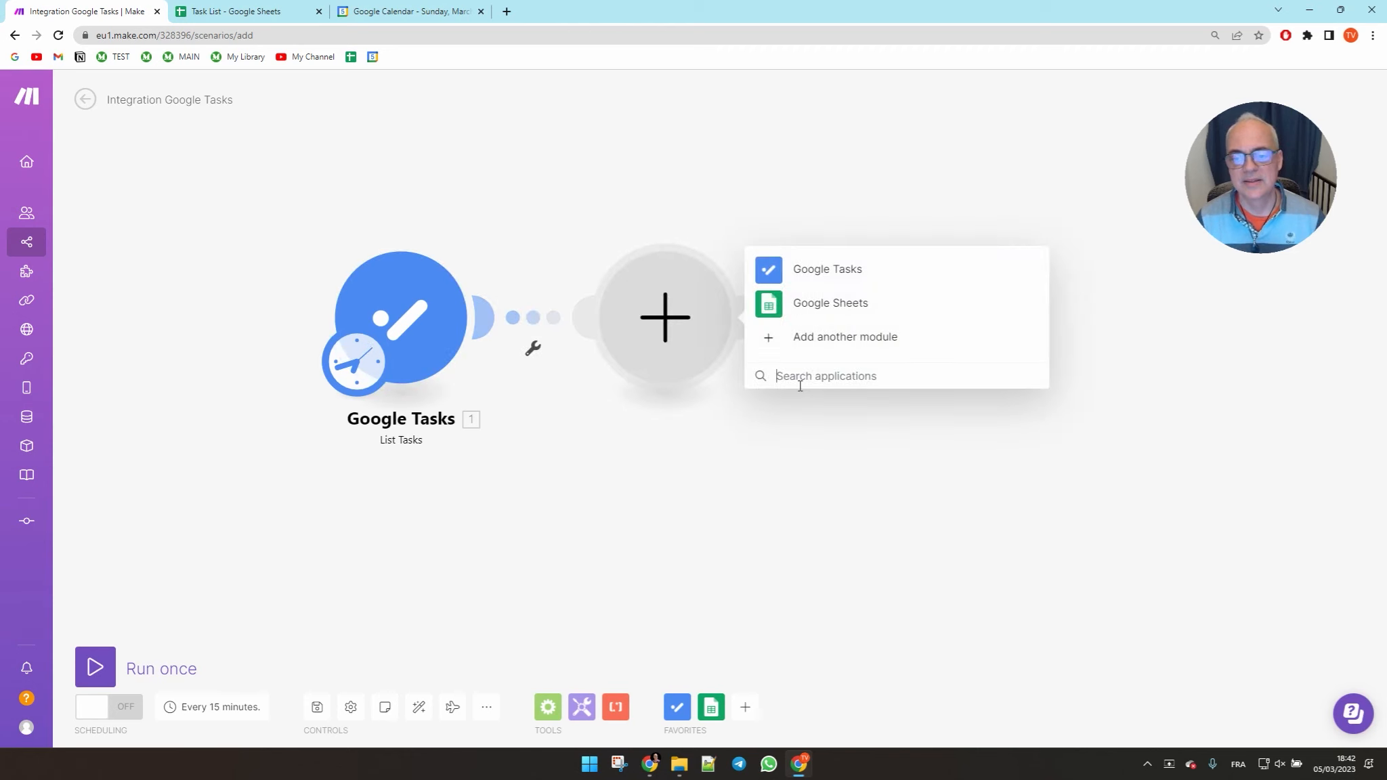
click(816, 313)
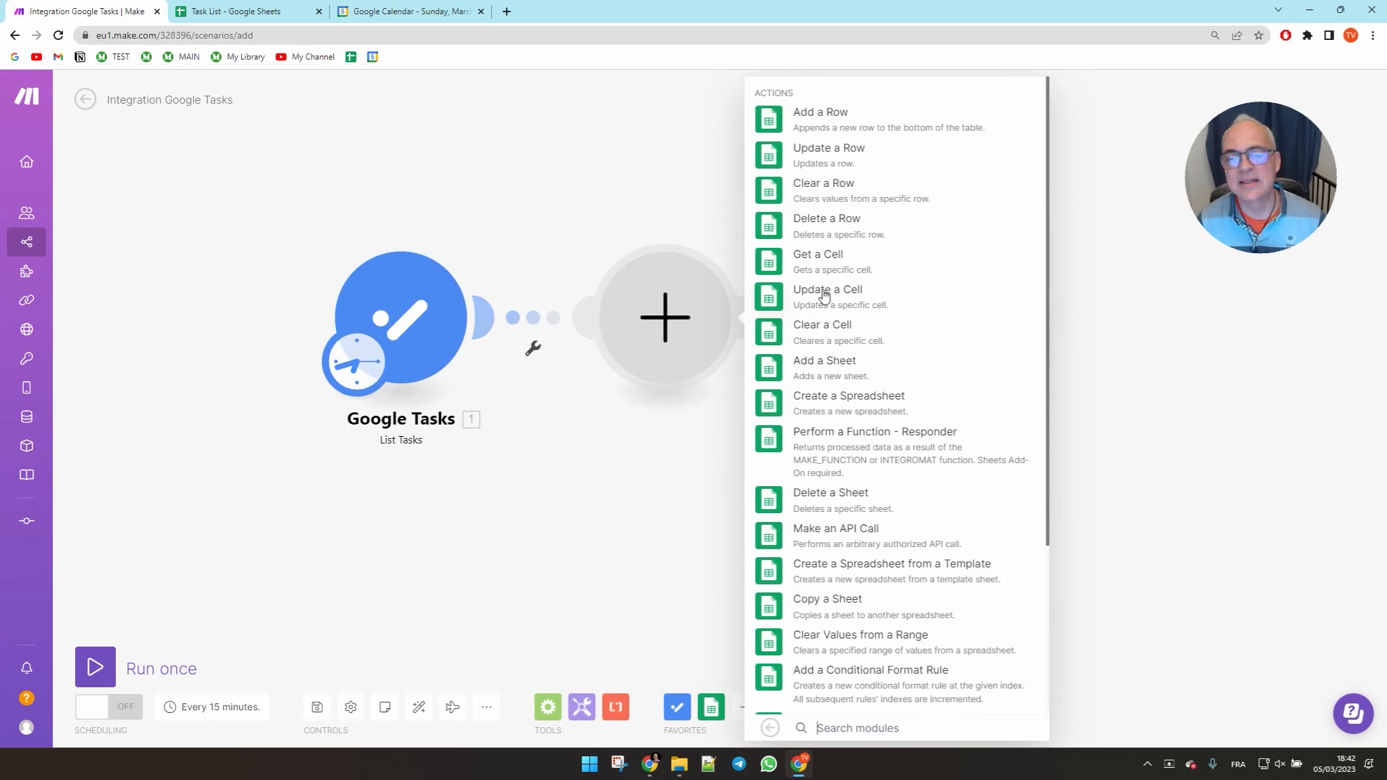
click(815, 133)
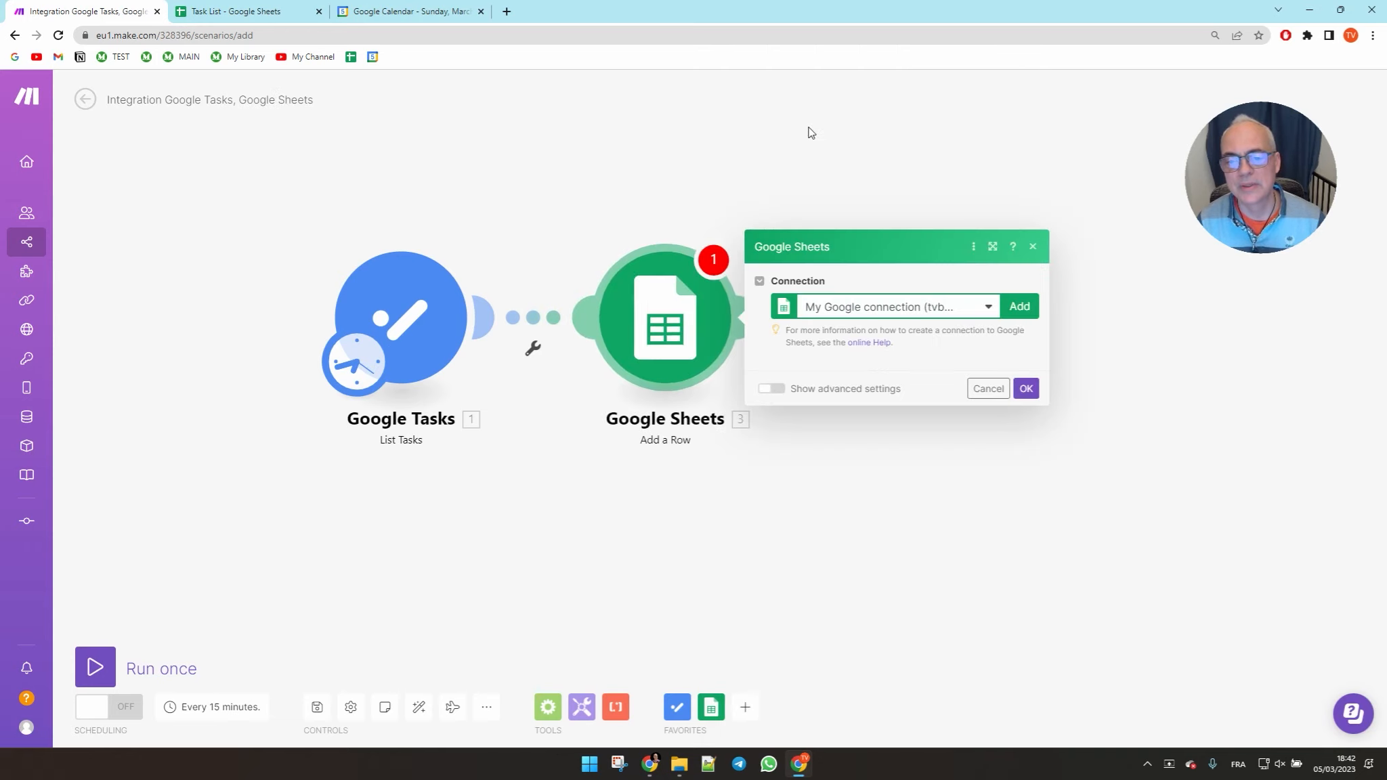
Configure the Add a Row module to use My Google connection, the Task List spreadsheet on My Drive and the Tasks sheet.
click(907, 200)
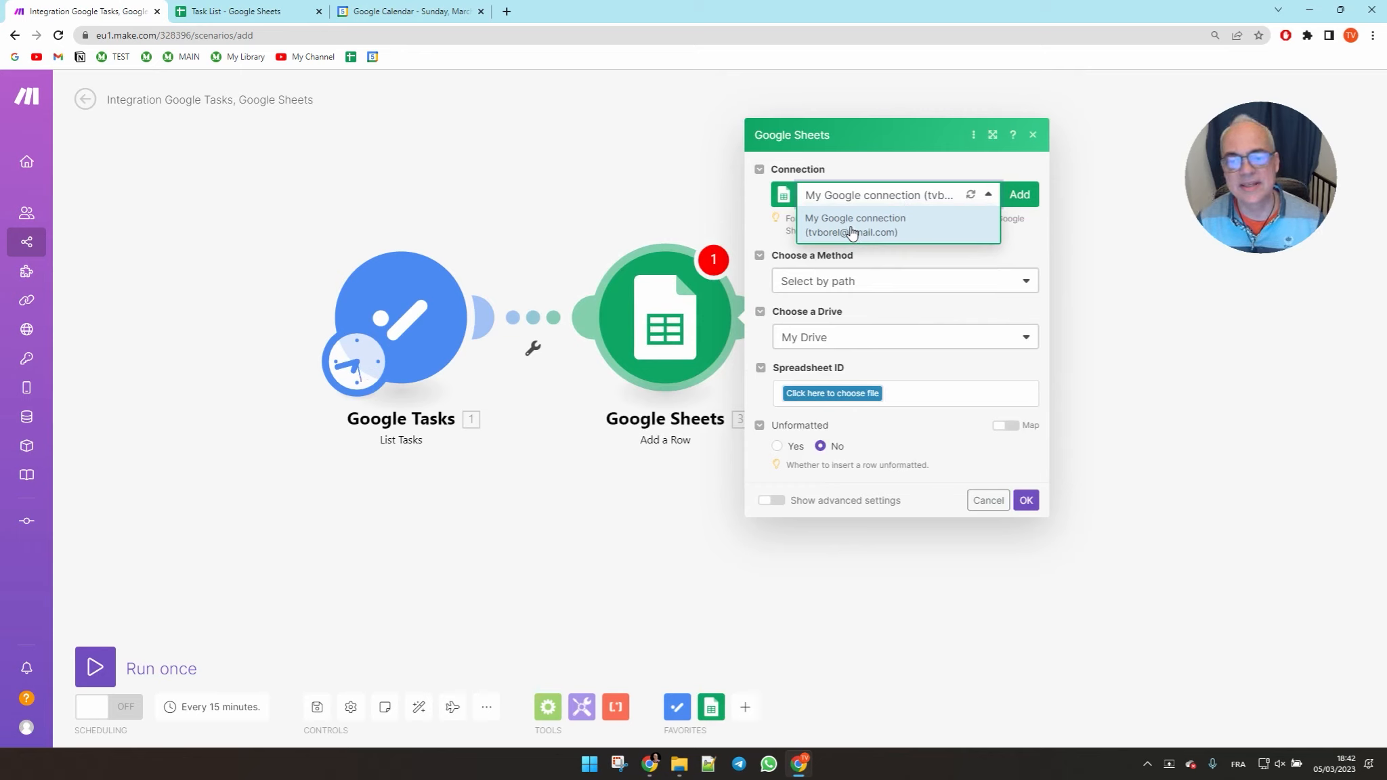
click(898, 258)
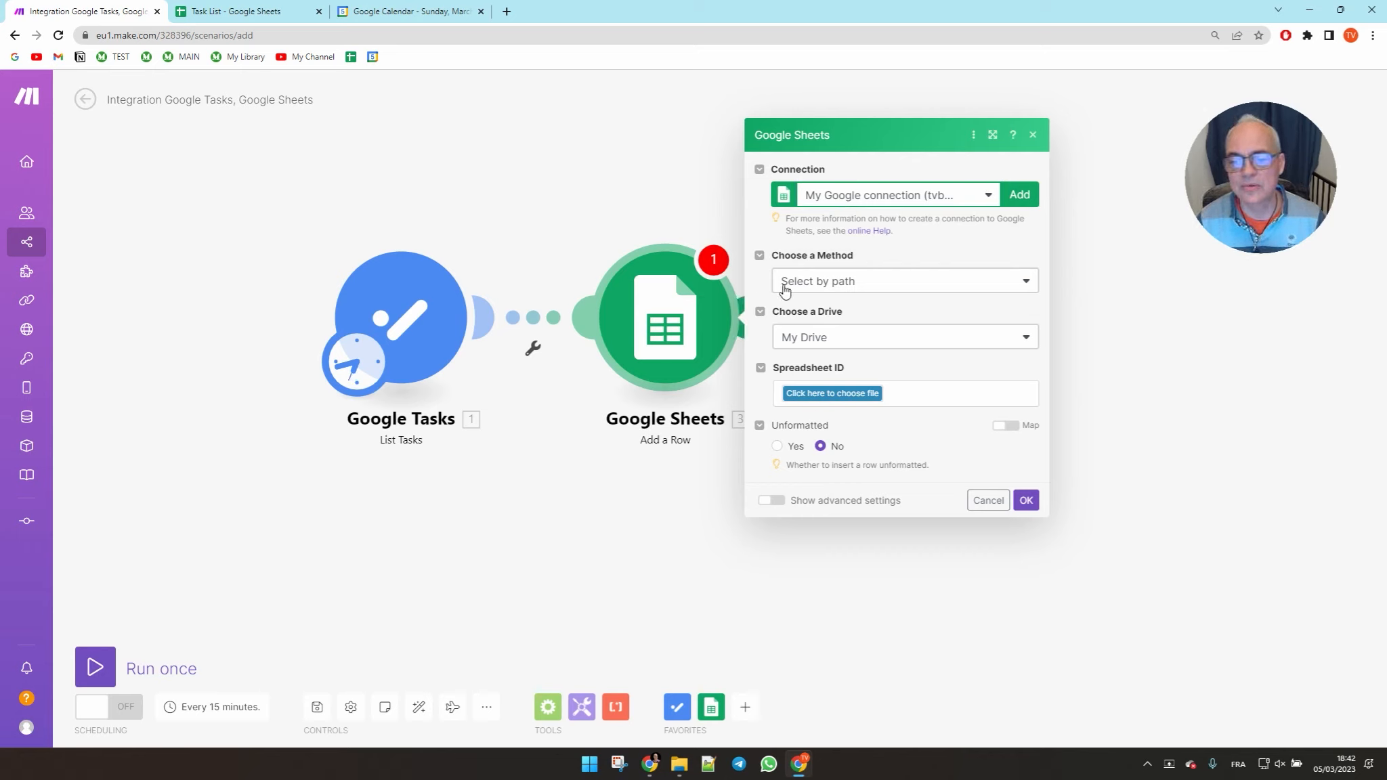
click(838, 394)
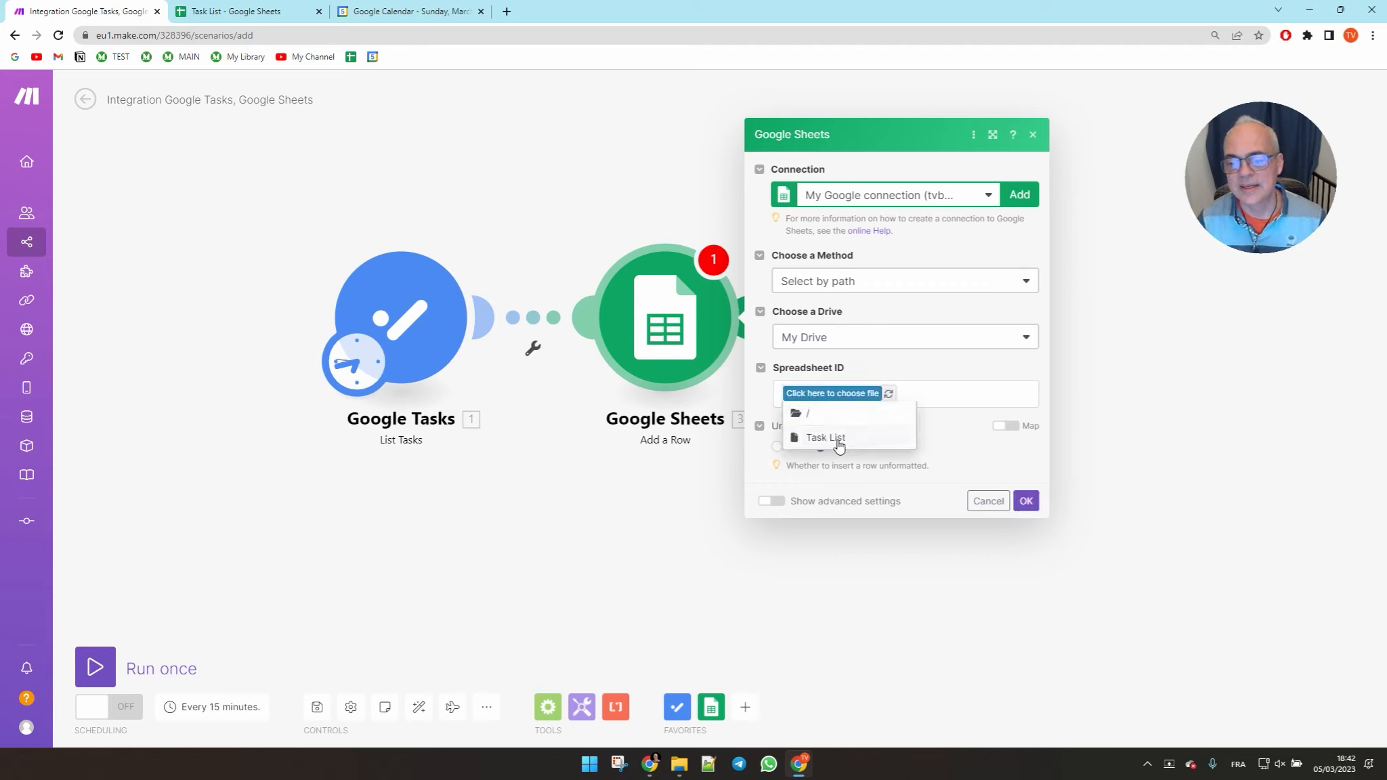
click(838, 442)
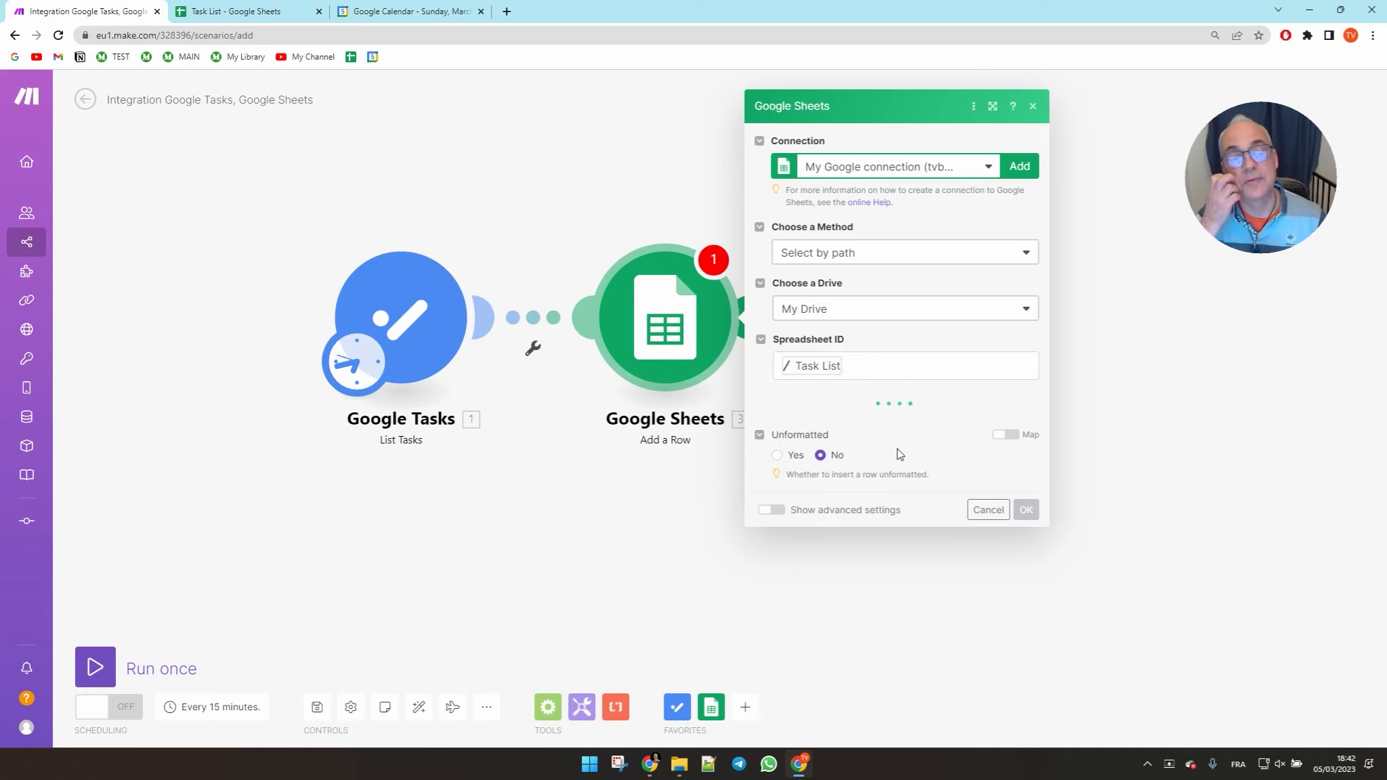
click(218, 10)
click(75, 12)
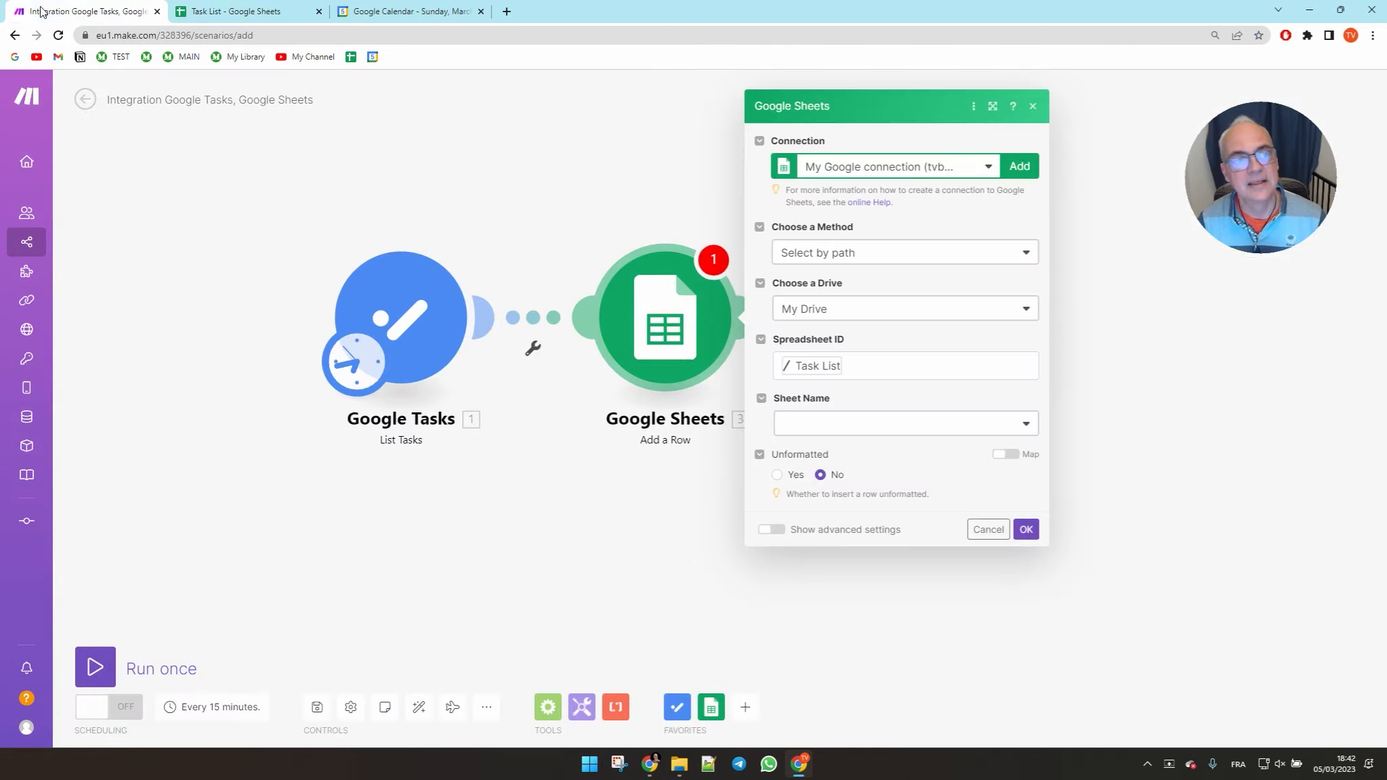
click(821, 425)
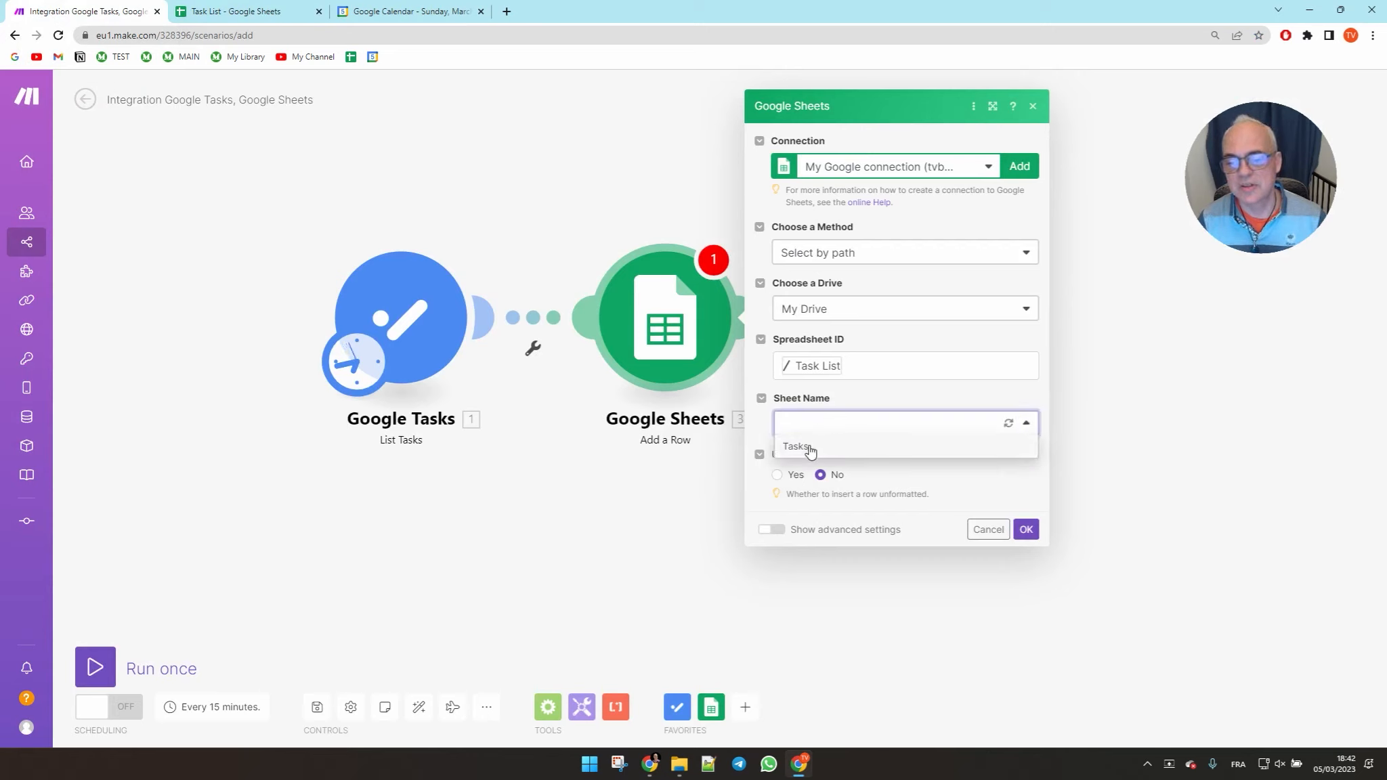
click(807, 450)
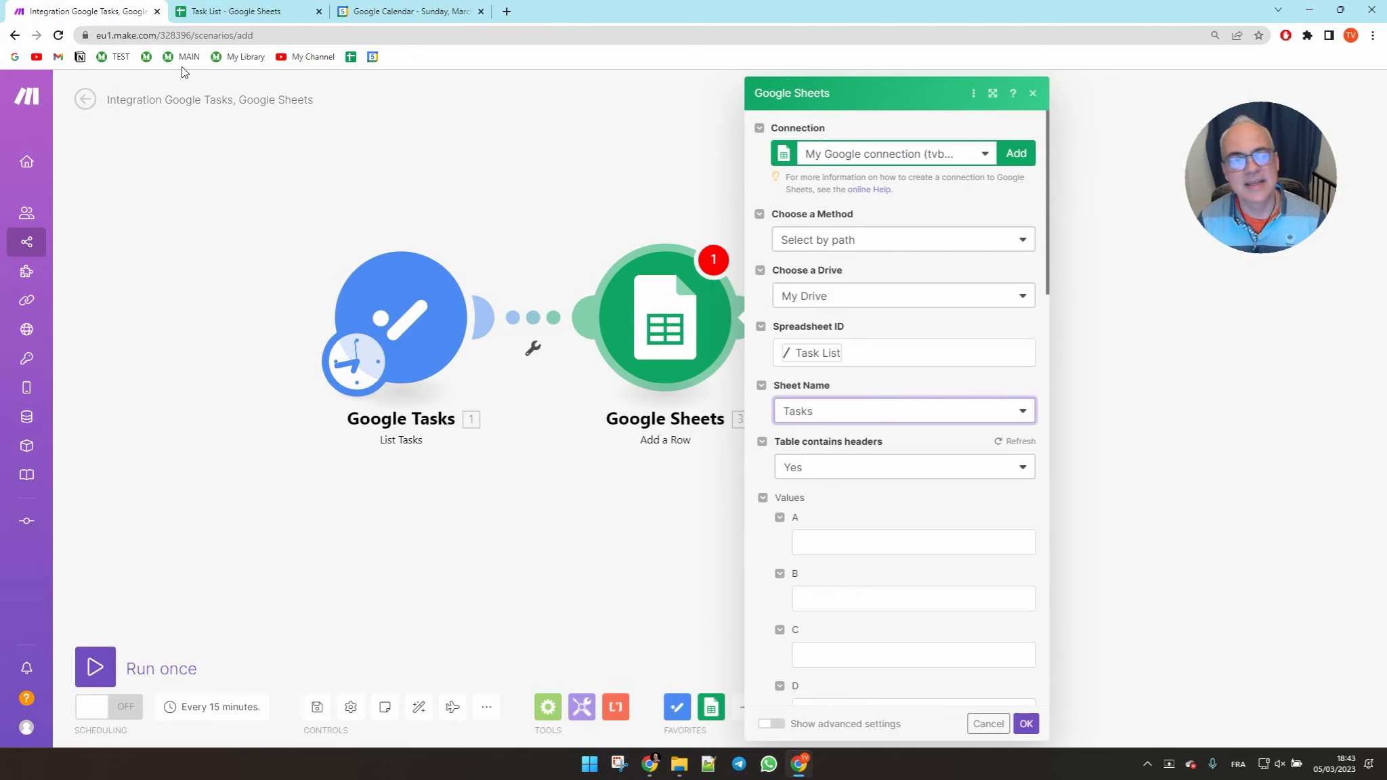
Check the Task List sheet for headers, then set the Add a Row module's Table contains headers to No and Column range to A-Z.
click(260, 13)
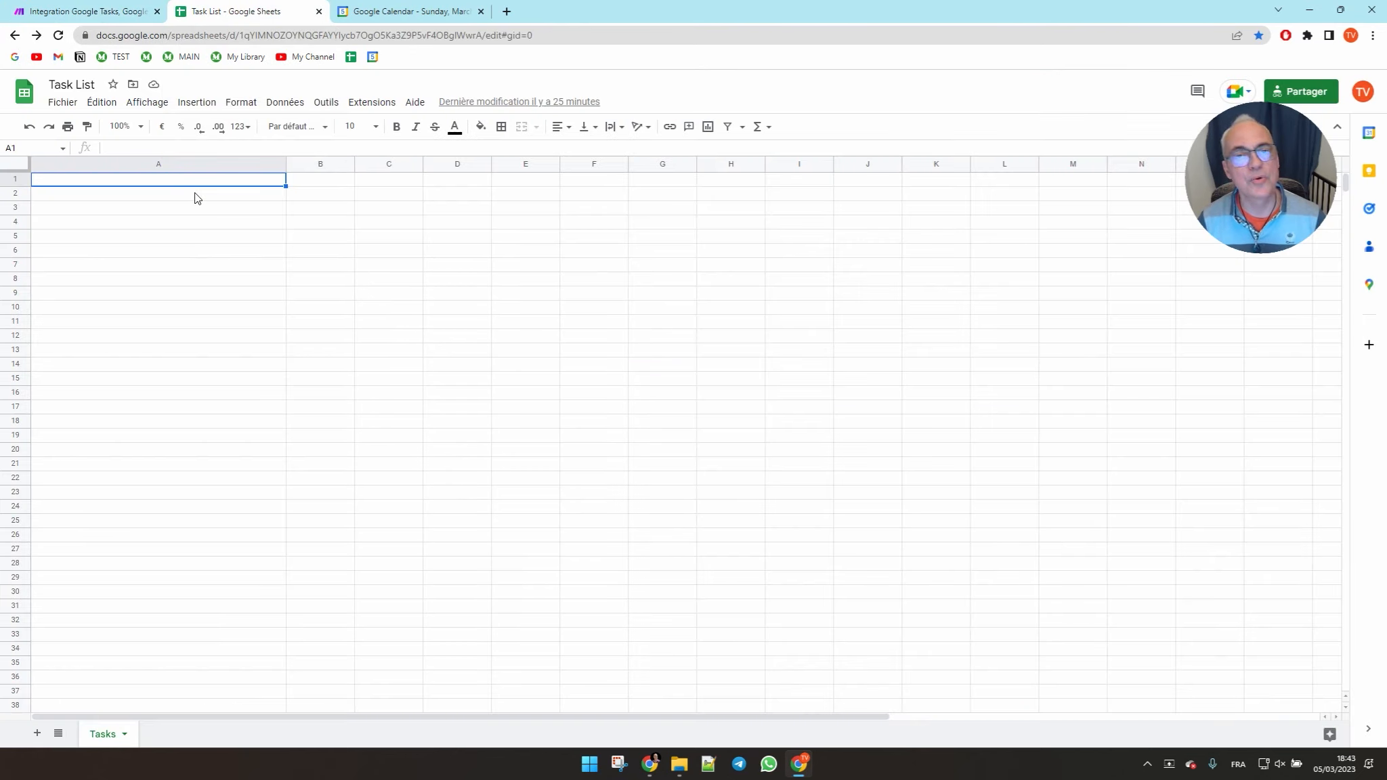
click(103, 10)
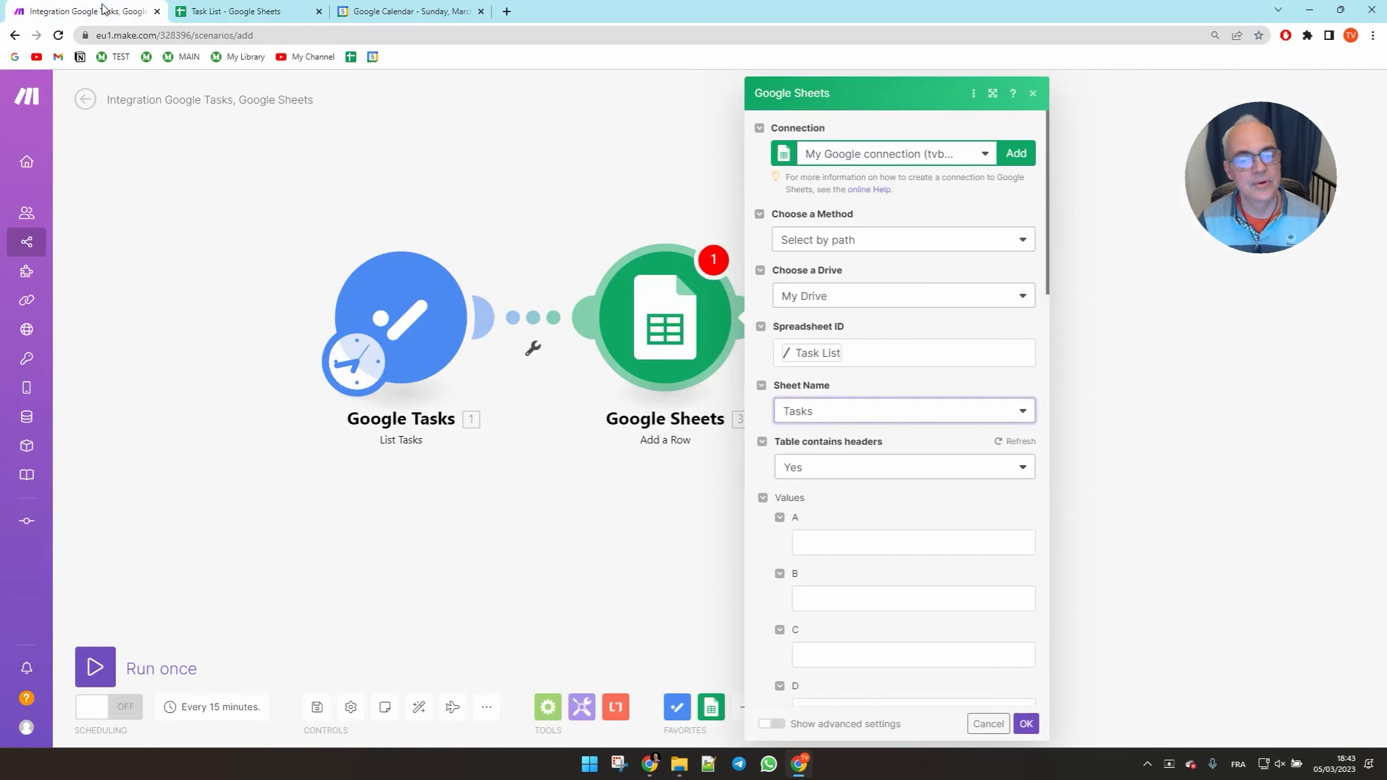
click(830, 467)
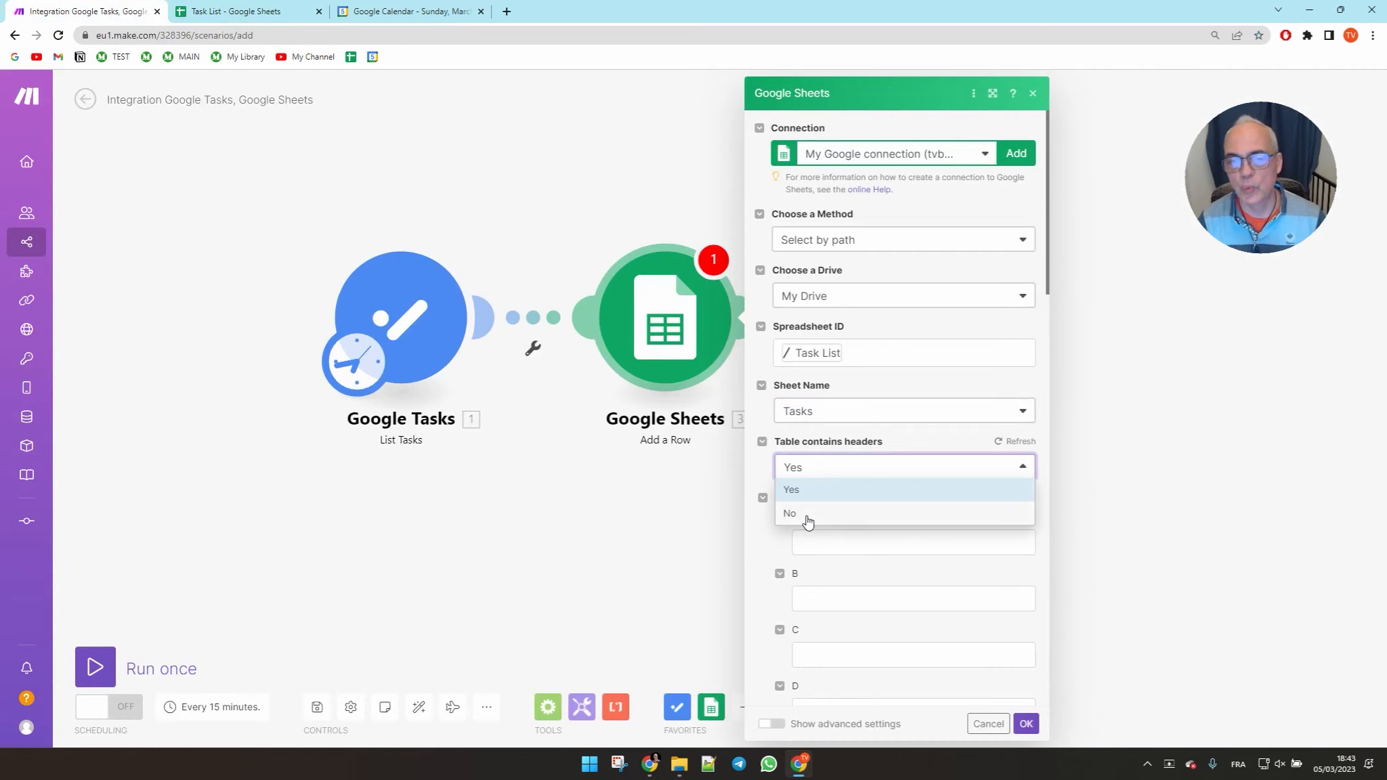
click(805, 514)
click(814, 529)
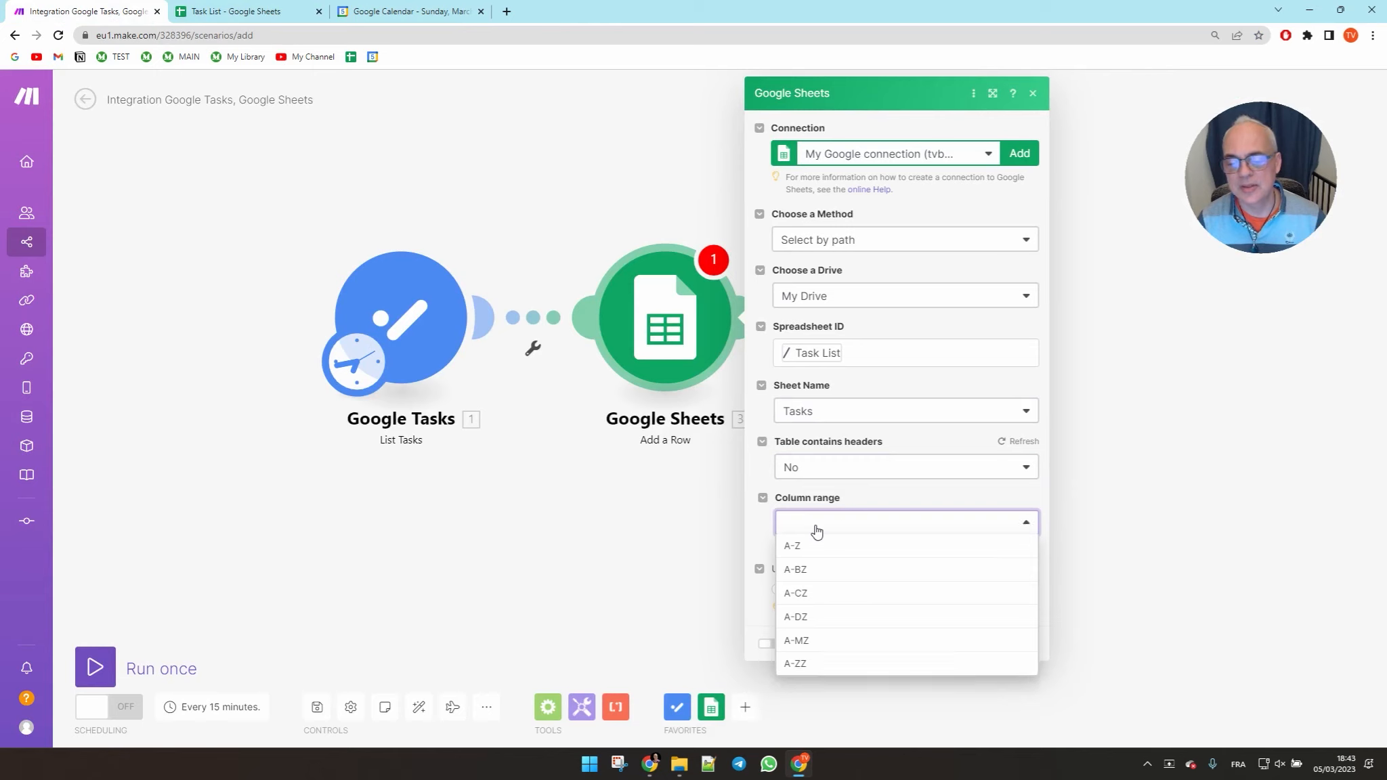
click(819, 544)
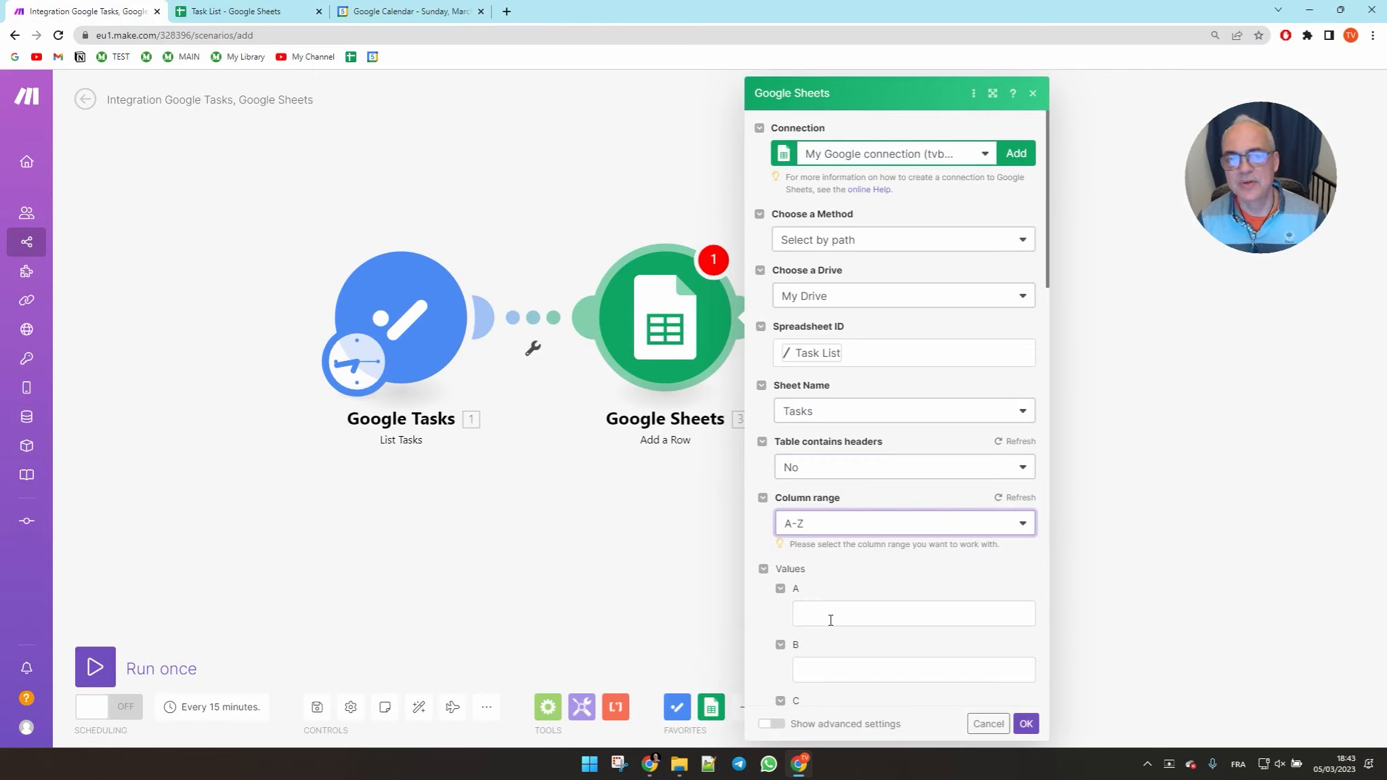
Map the Google Tasks Title to column A of the Add a Row module and save the module settings.
click(830, 620)
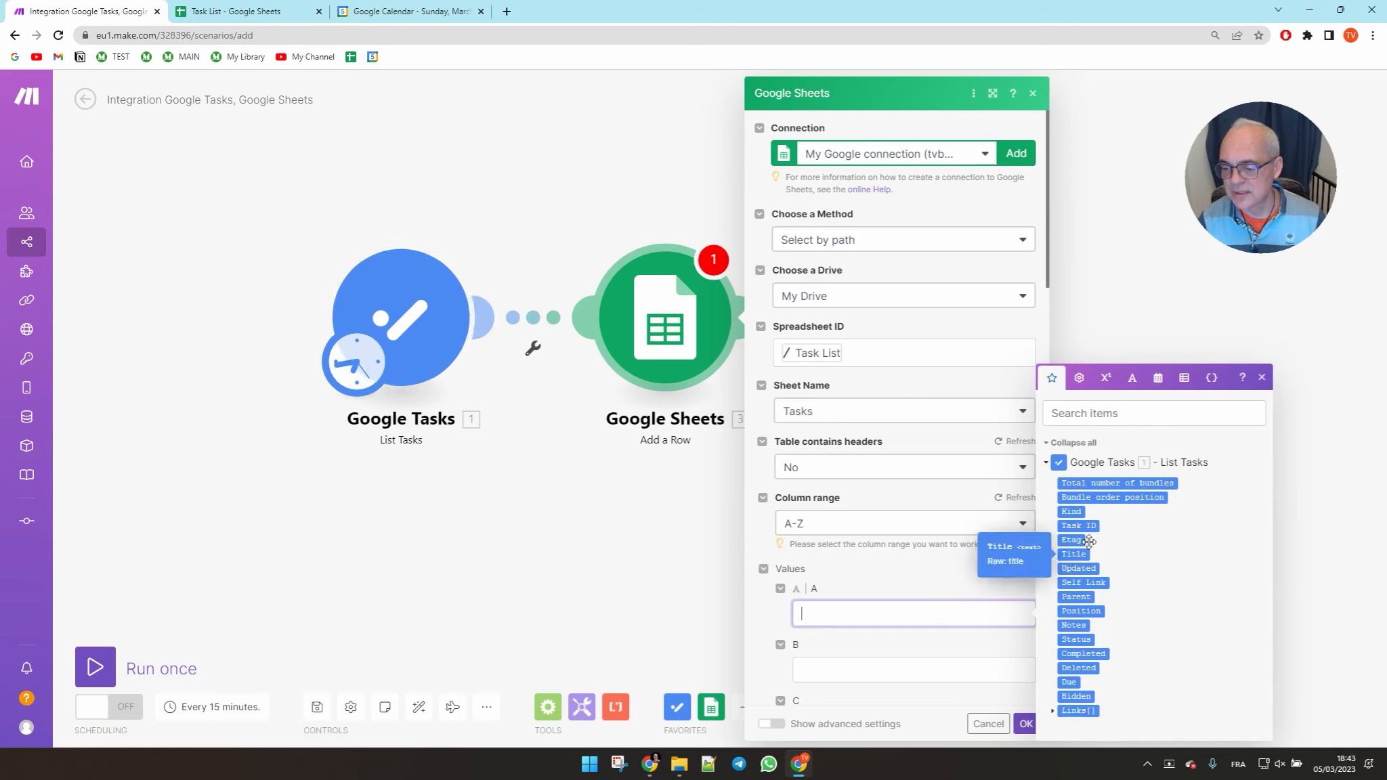
drag(1082, 559, 942, 620)
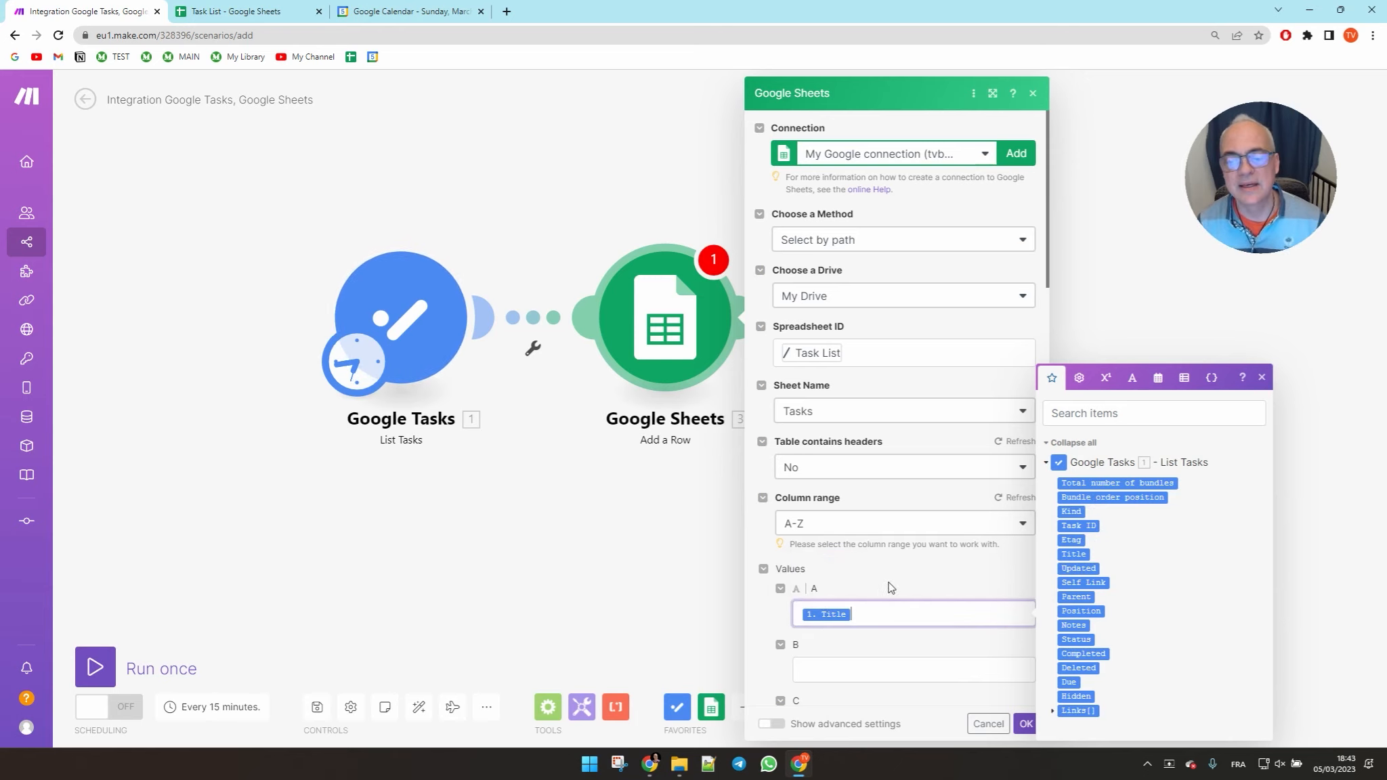
click(1263, 378)
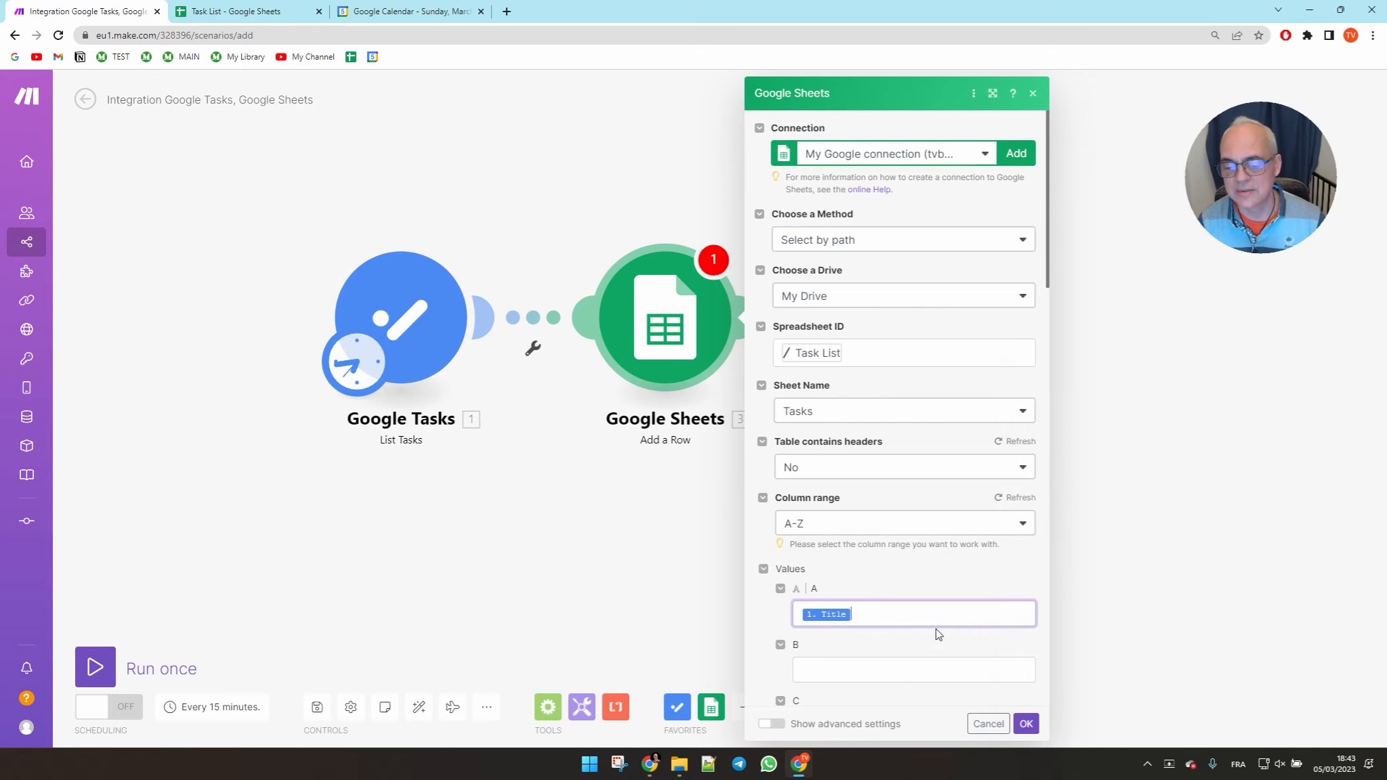
click(1027, 725)
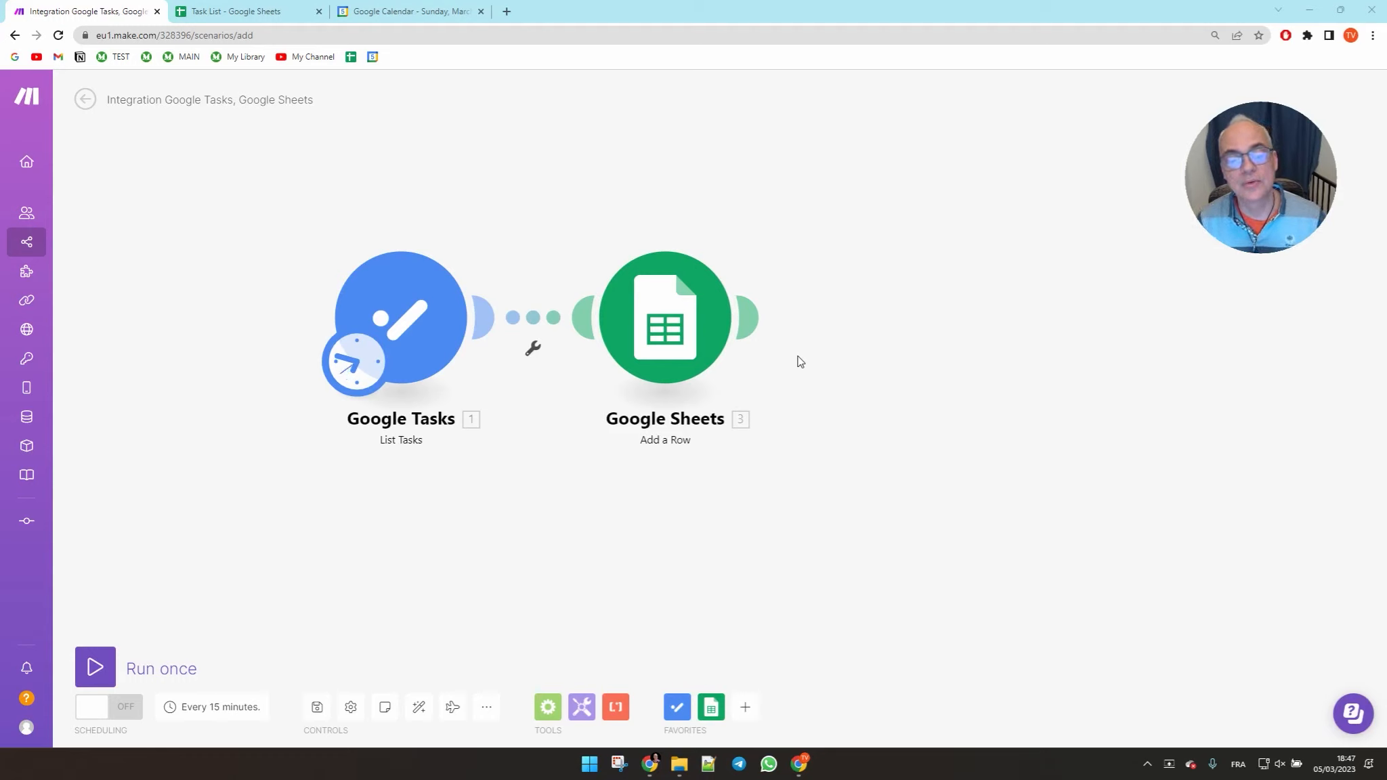
Add a Google Tasks Delete a Task module after the Google Sheets module.
click(752, 315)
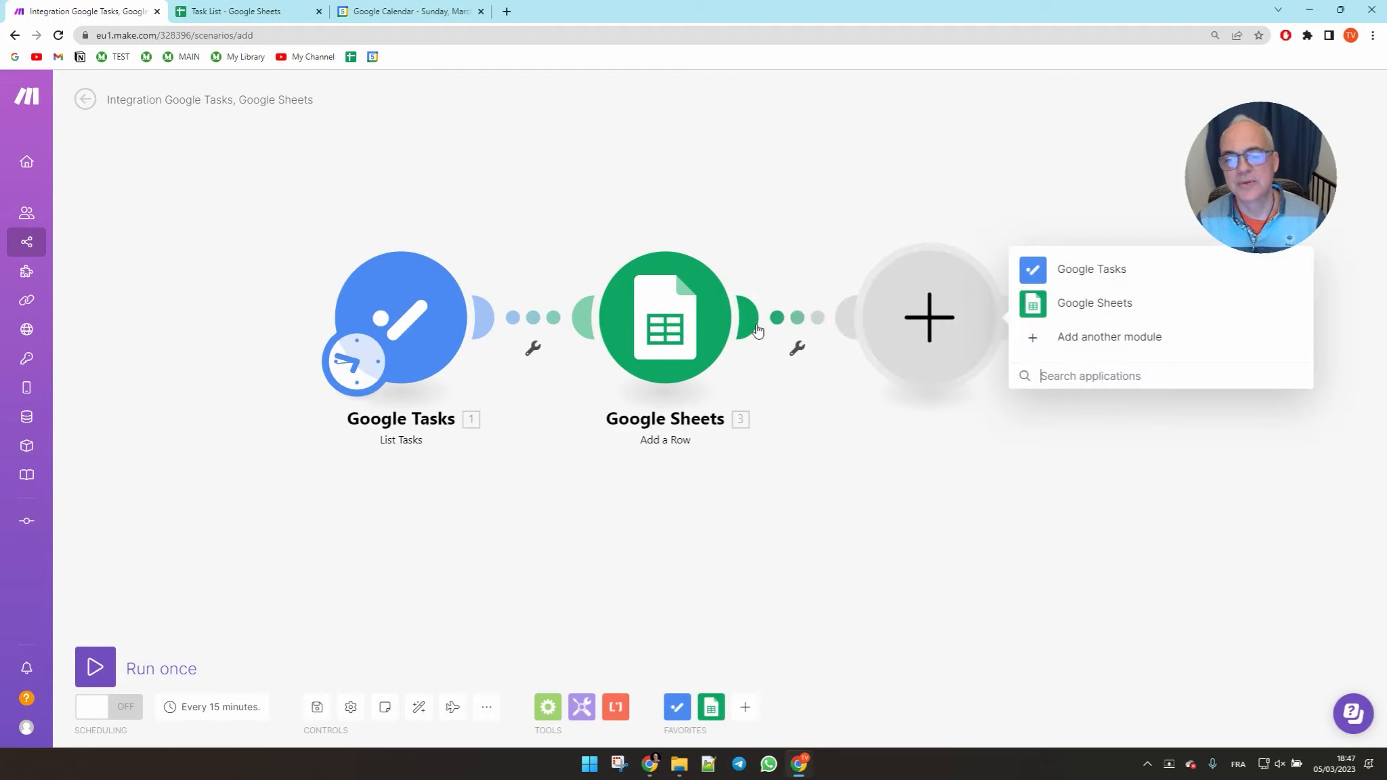
click(1091, 271)
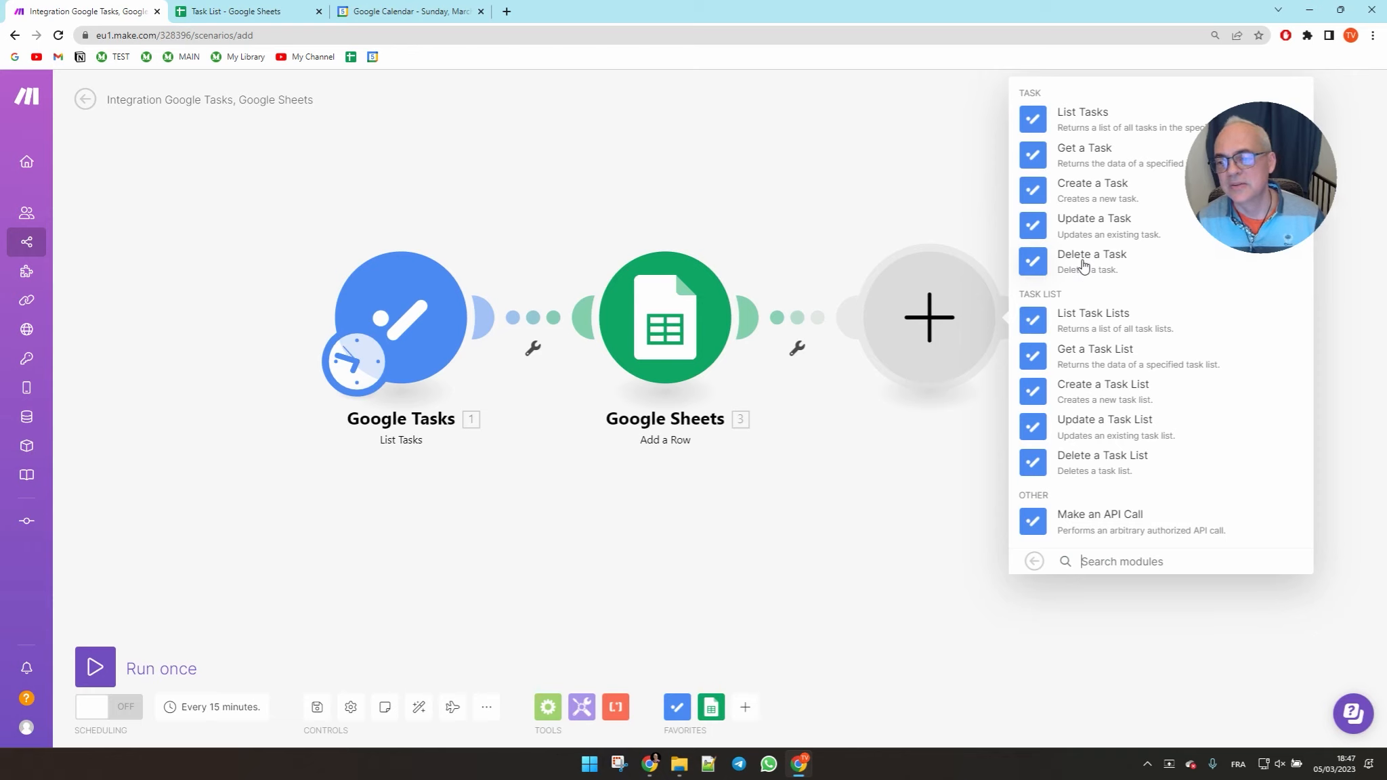
click(1084, 272)
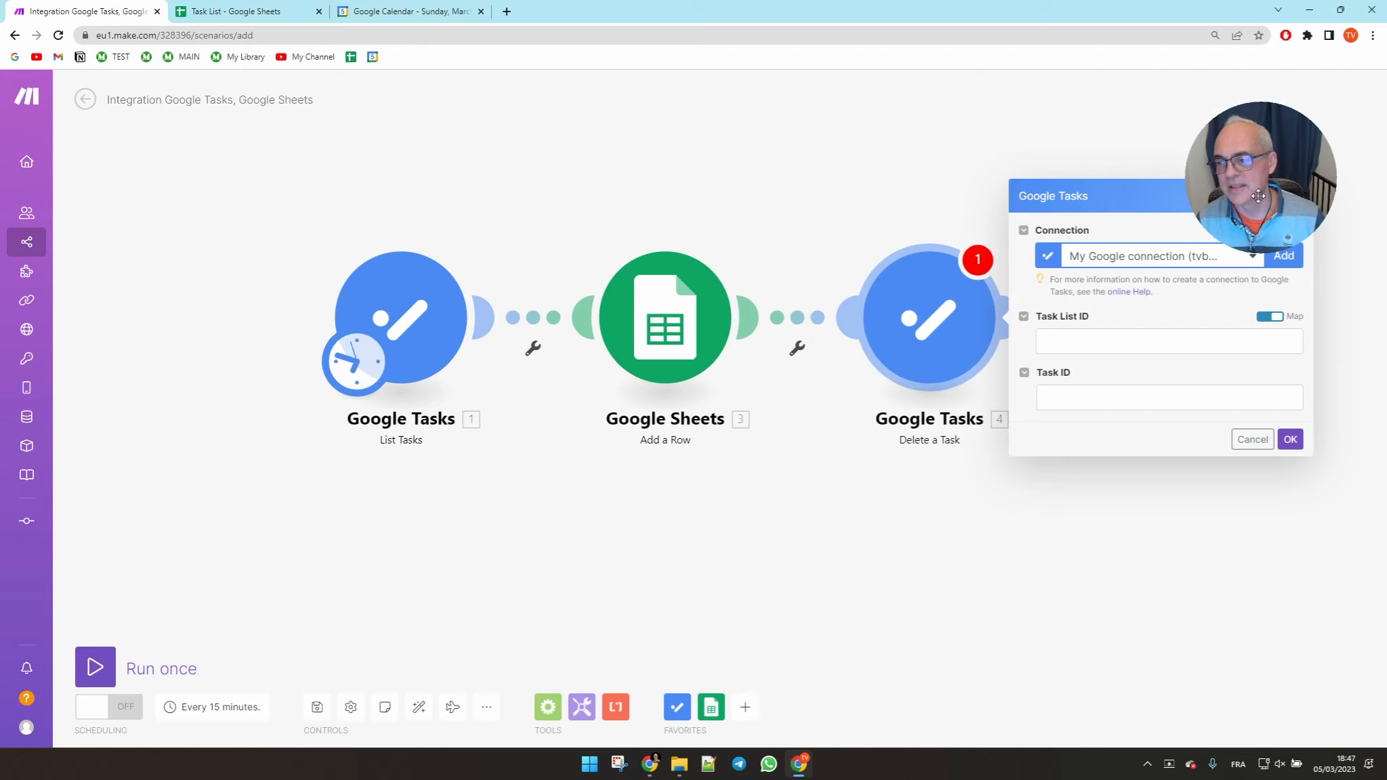
Configure the Delete a Task module to use My Google connection and the Mes tâches task list, with mapping off for Task List ID.
click(1258, 261)
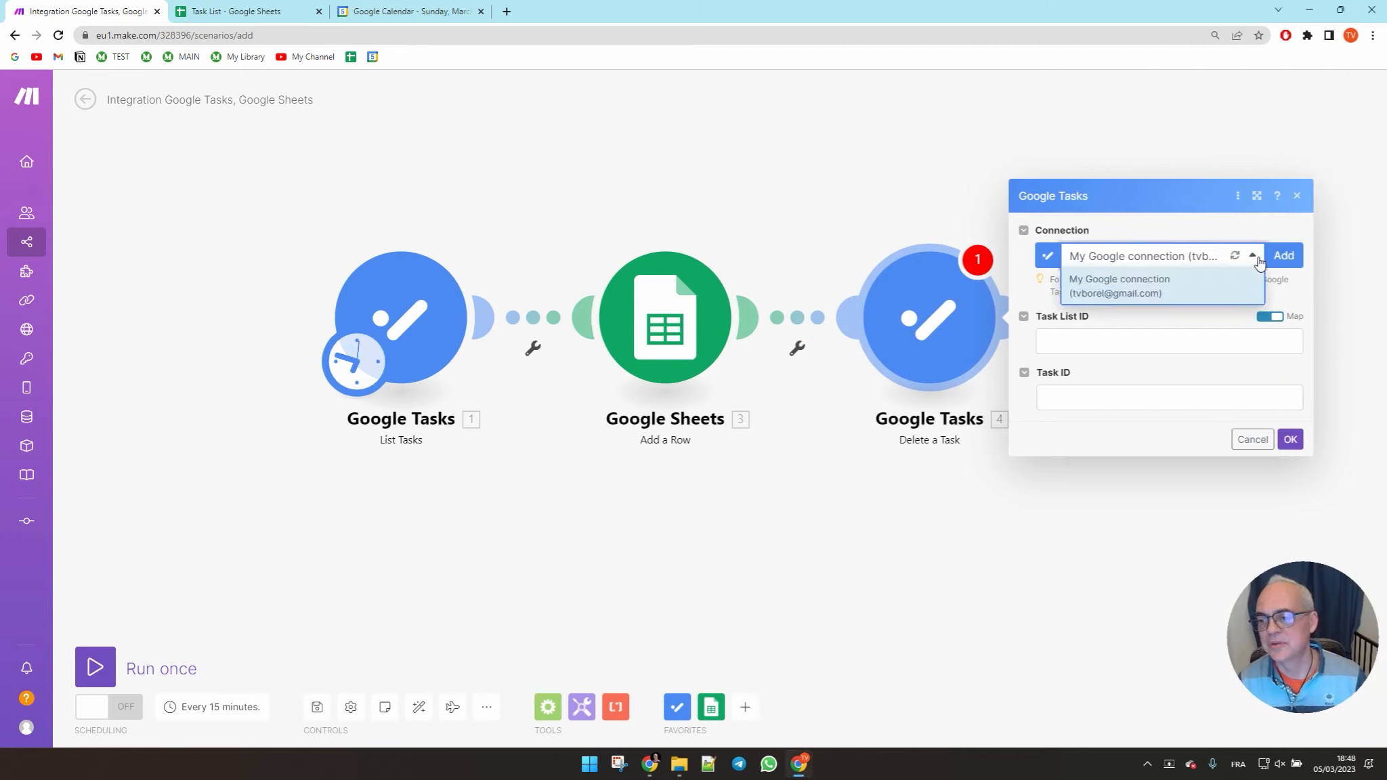
click(1207, 290)
click(1093, 349)
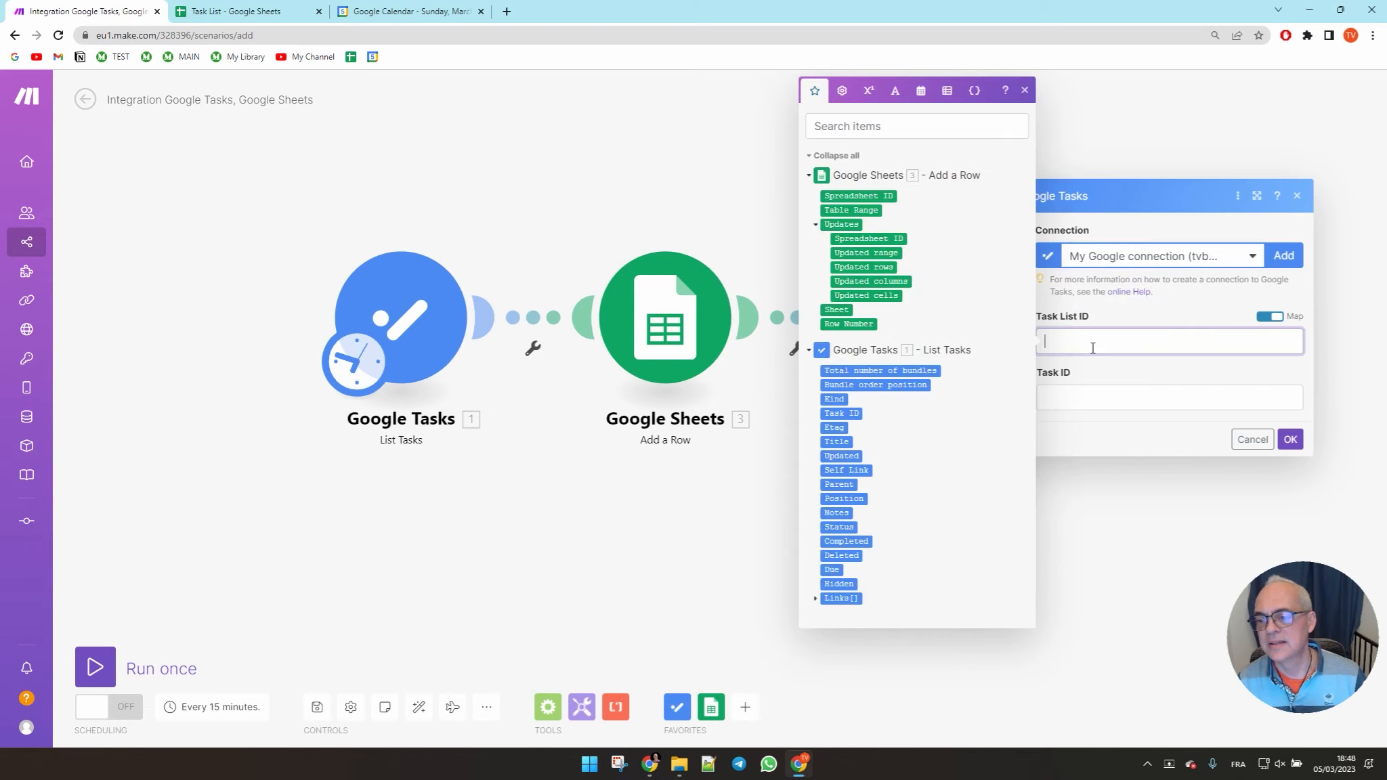
click(1025, 92)
click(1268, 317)
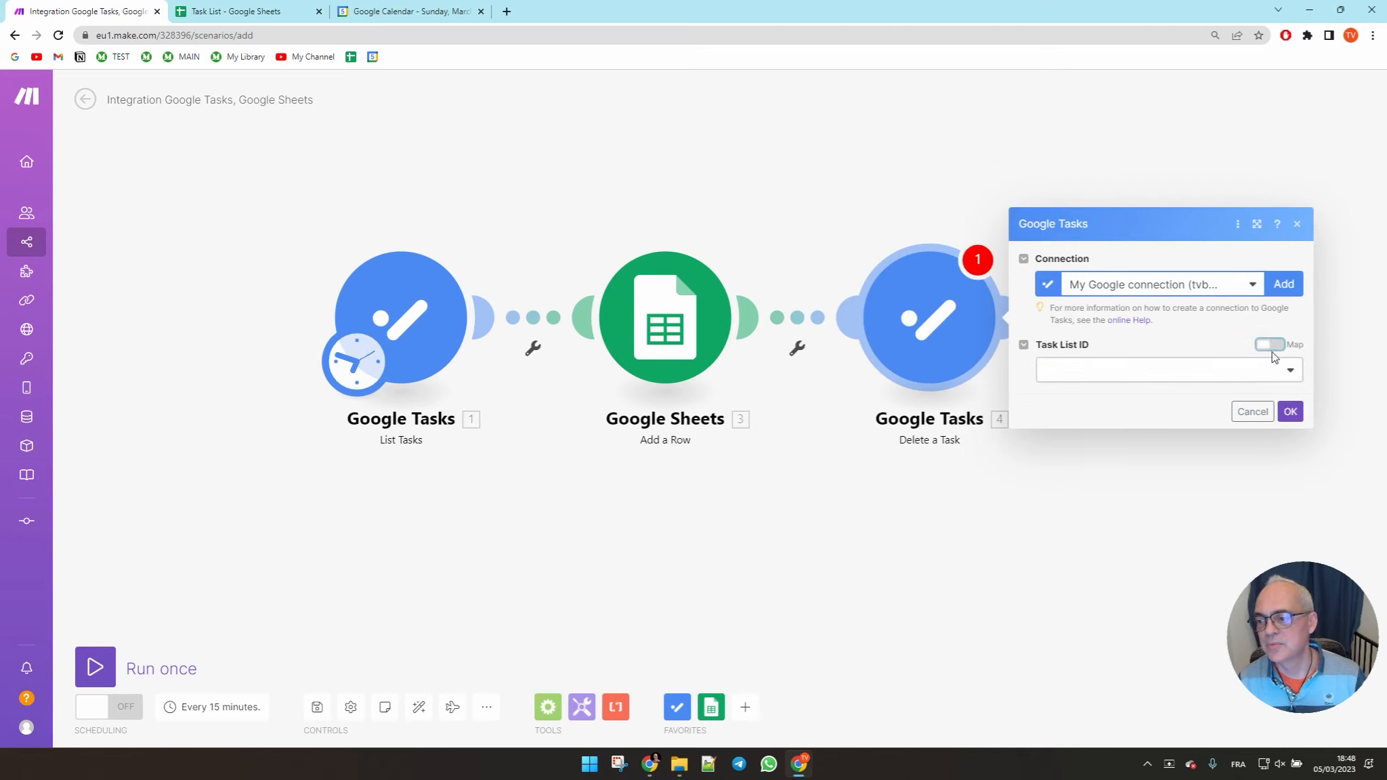
click(1208, 379)
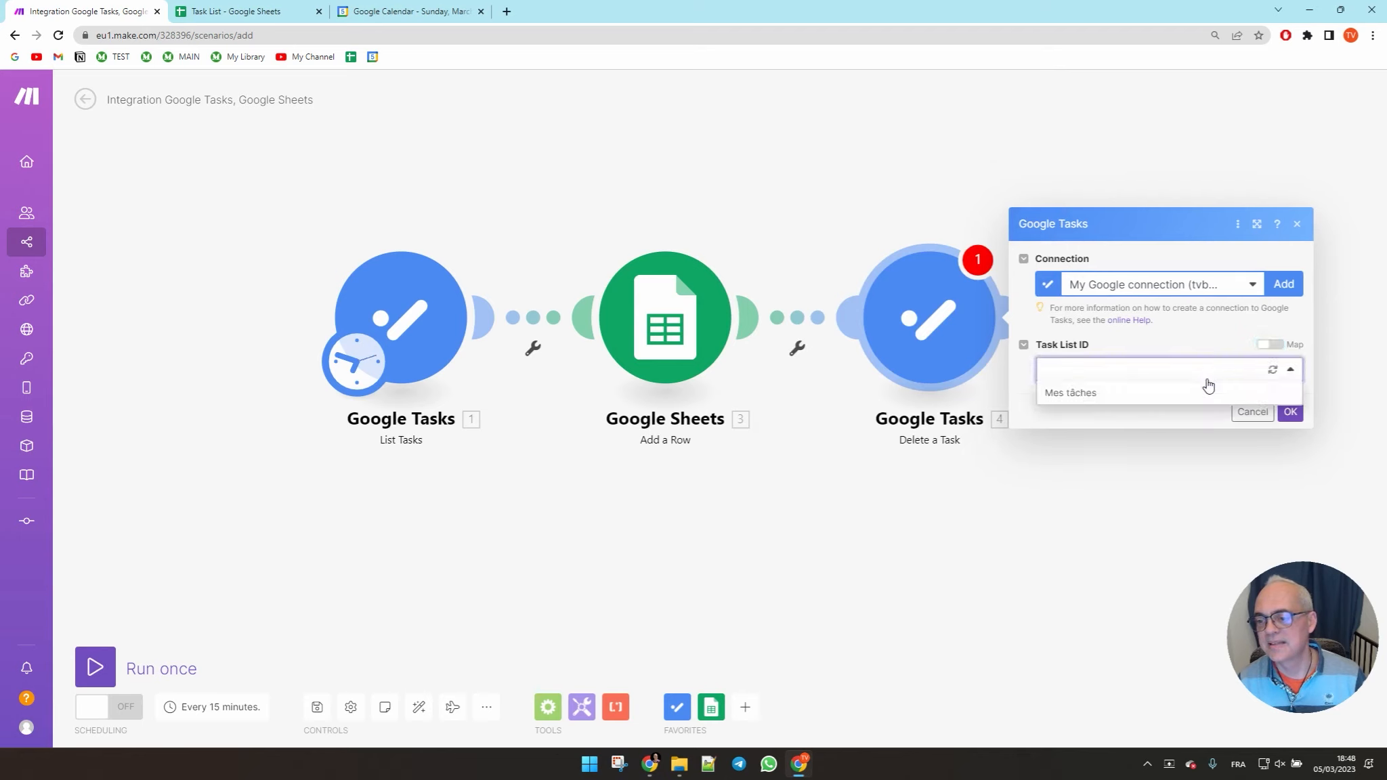
click(1077, 398)
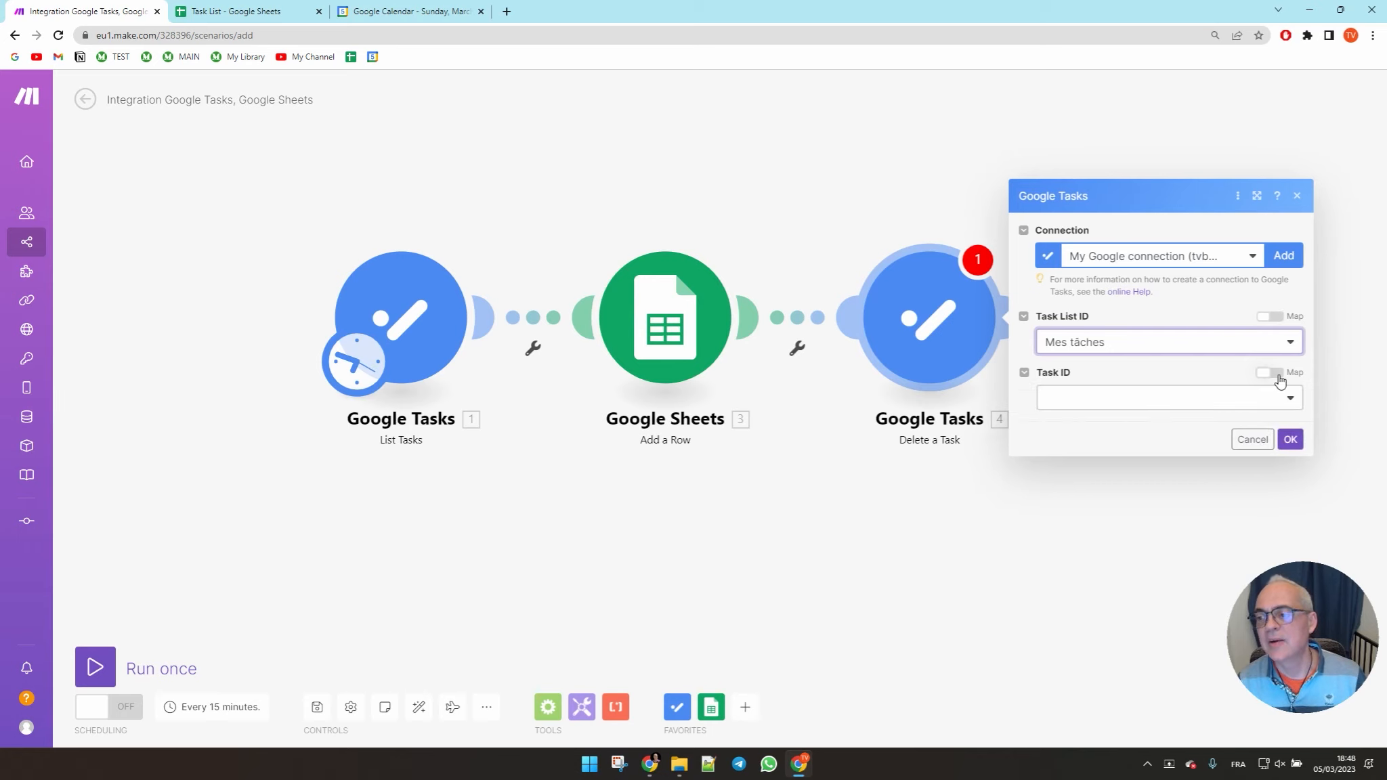
Enable mapping for the Delete a Task module's Task ID, map it to the List Tasks module's Task ID, and save the settings.
click(1279, 376)
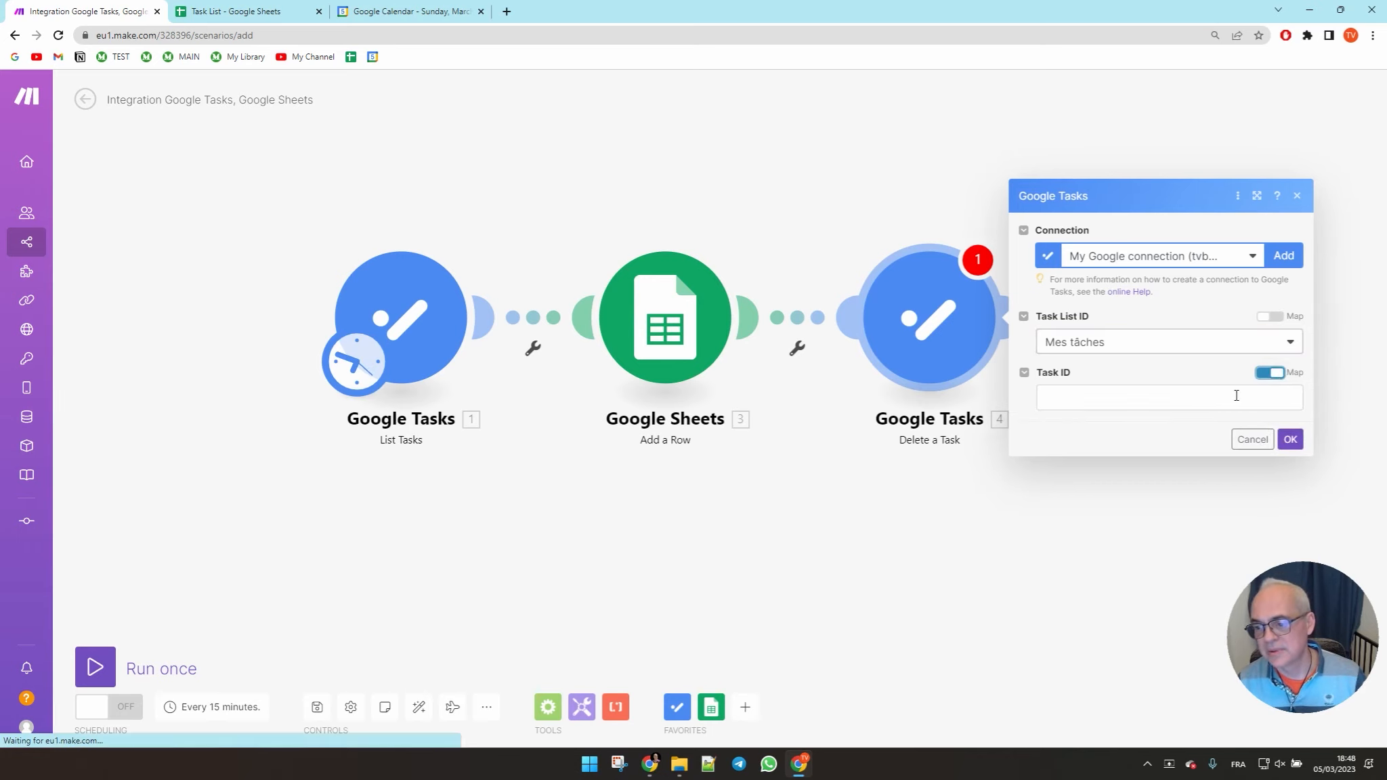
click(1075, 402)
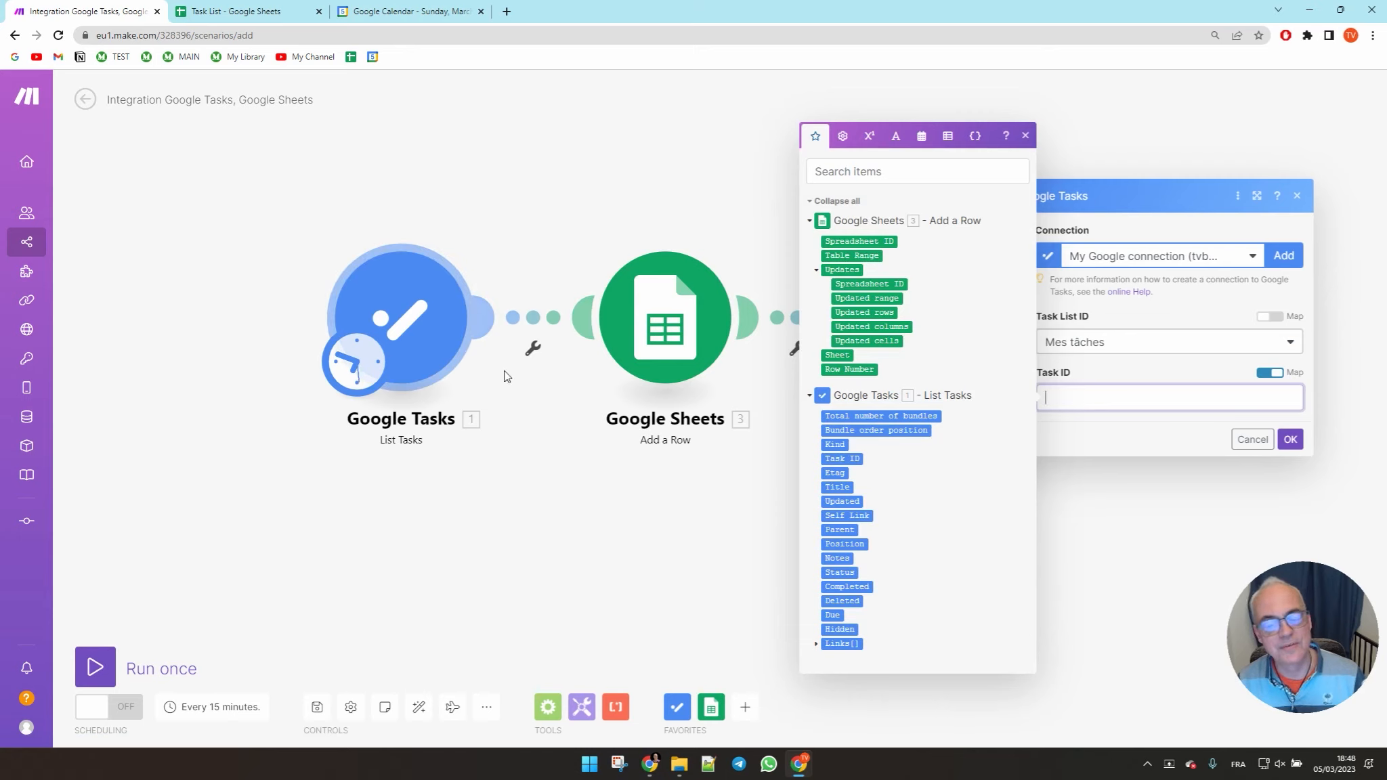
drag(855, 460, 1105, 407)
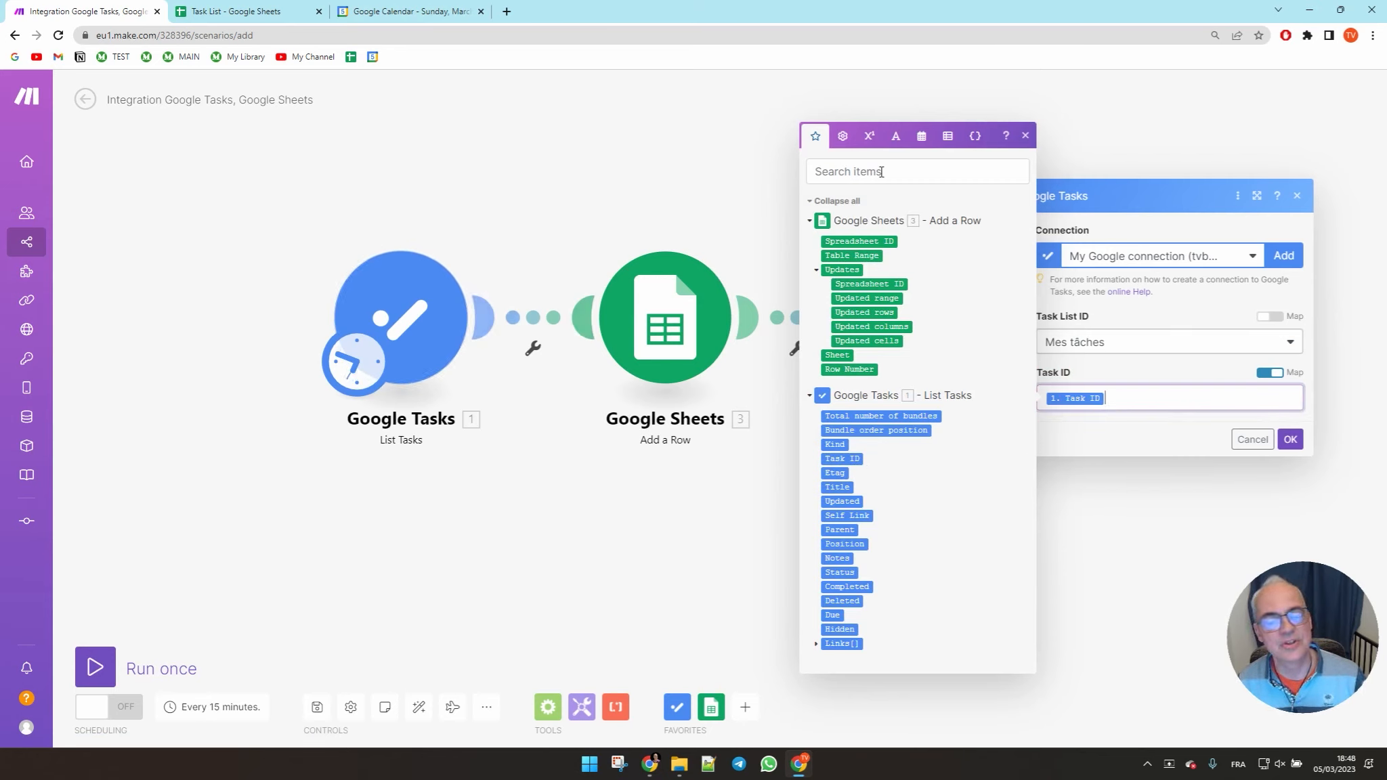
click(1025, 137)
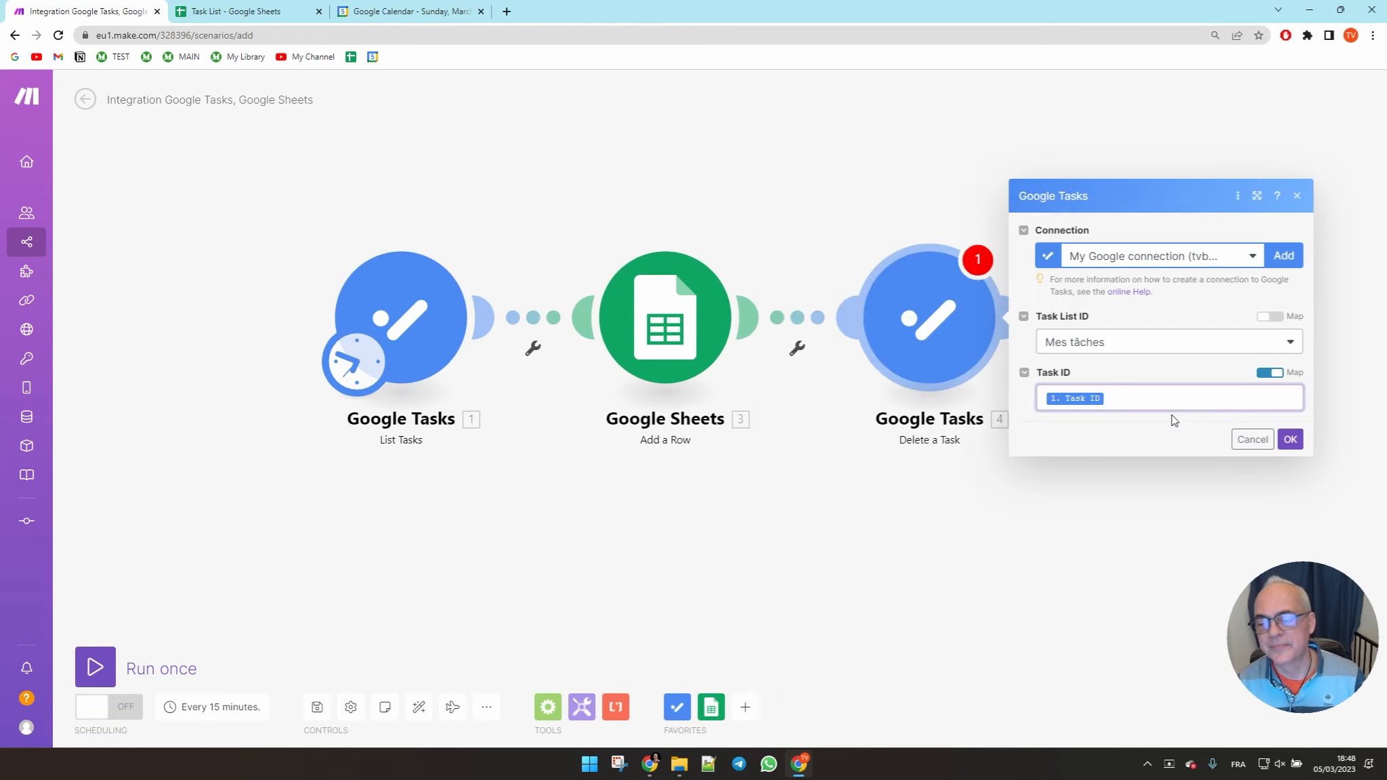
click(1290, 440)
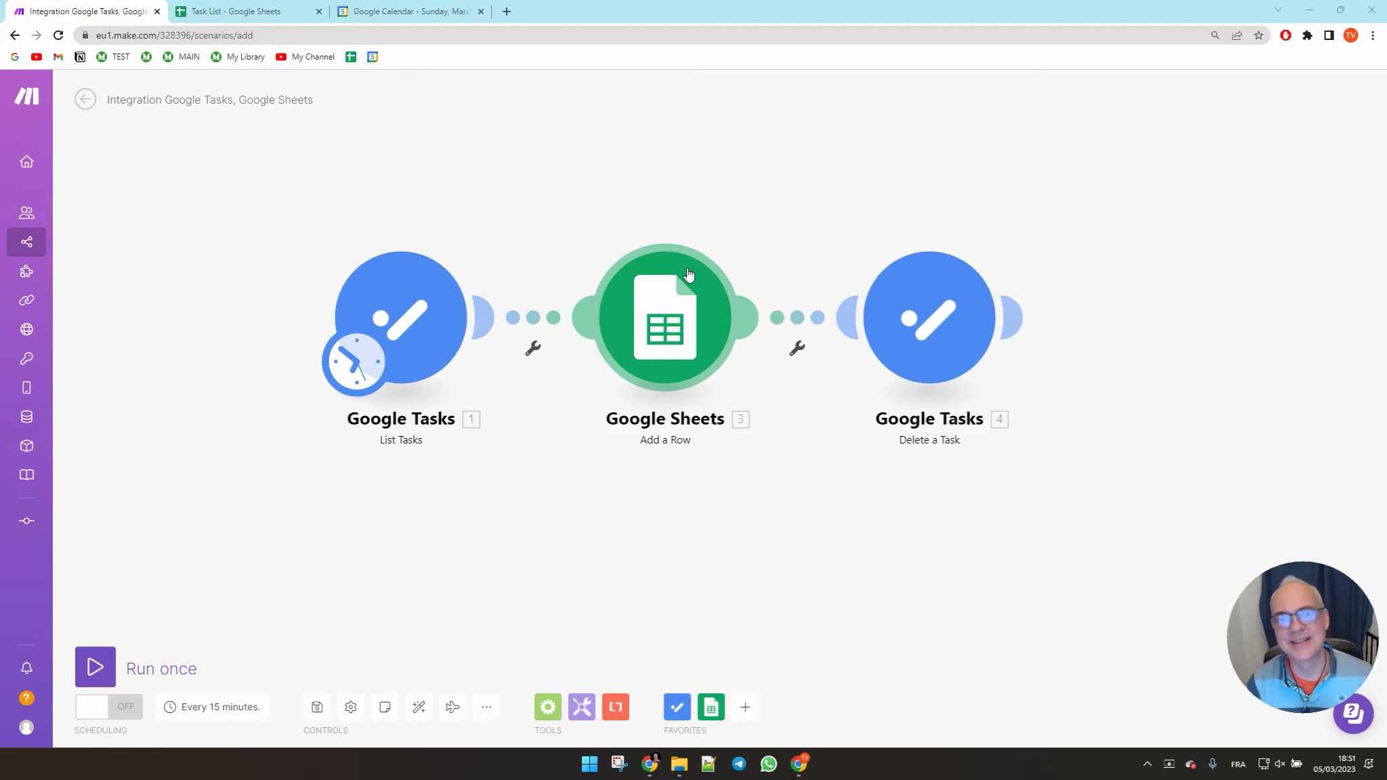
Switch to Google Calendar and add two tasks, Task 1 and Task 2, to the Mes tâches list.
click(382, 12)
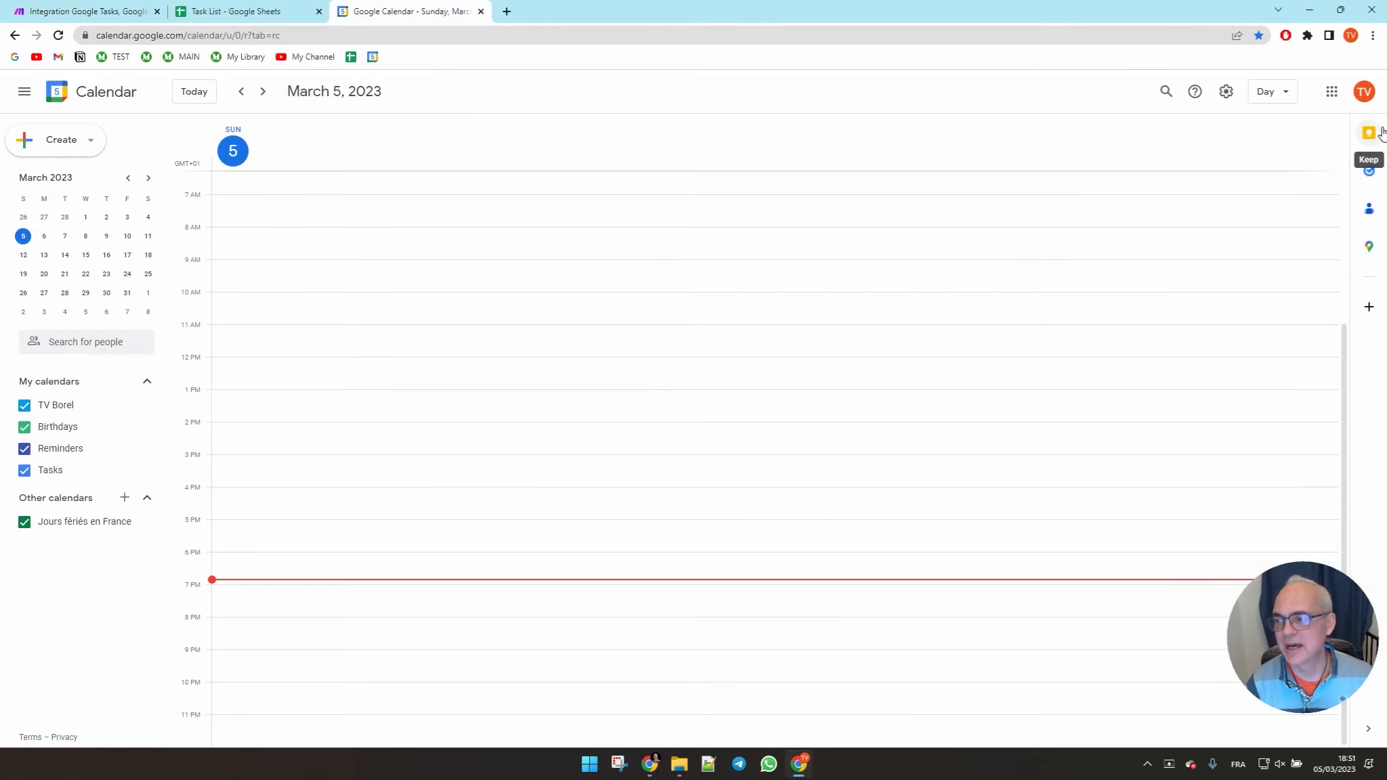
click(1370, 172)
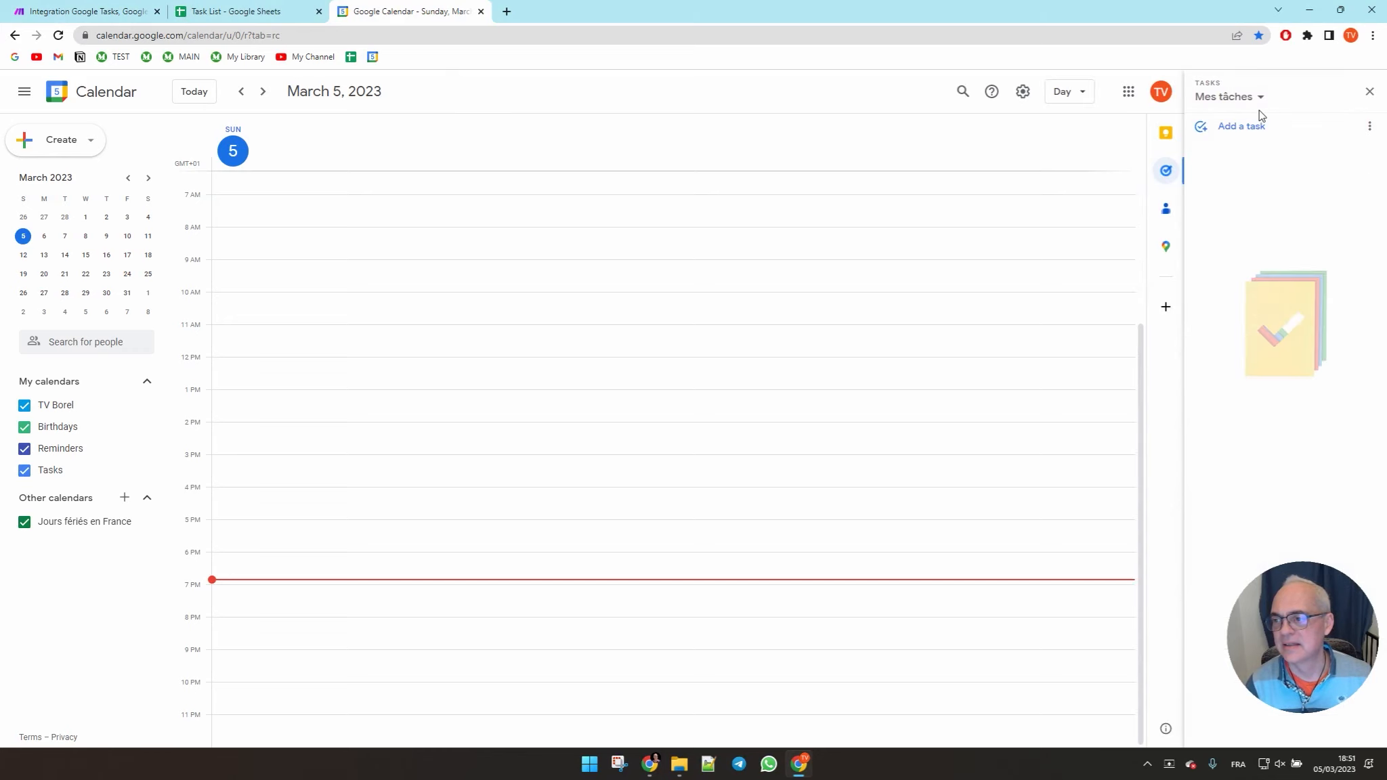
click(1250, 127)
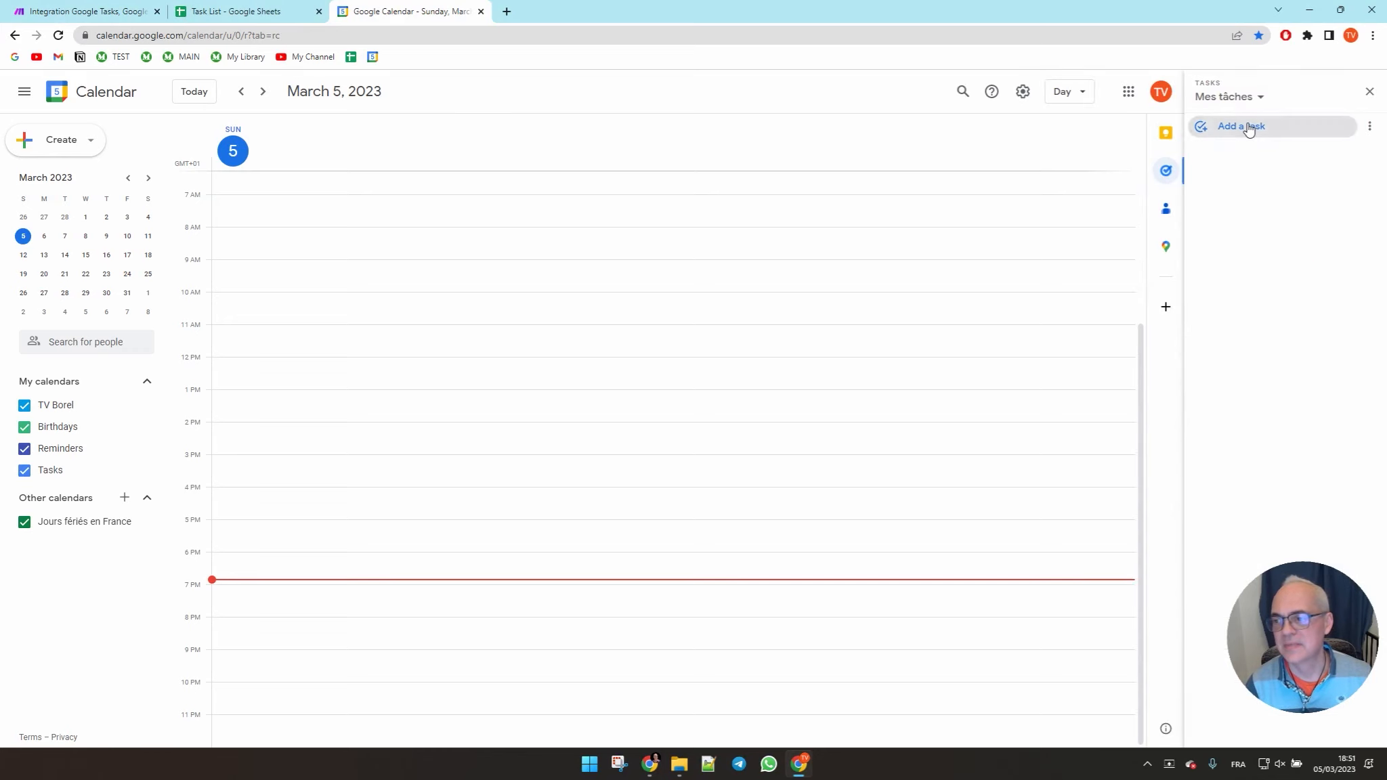
text(Task 1)
key(Return)
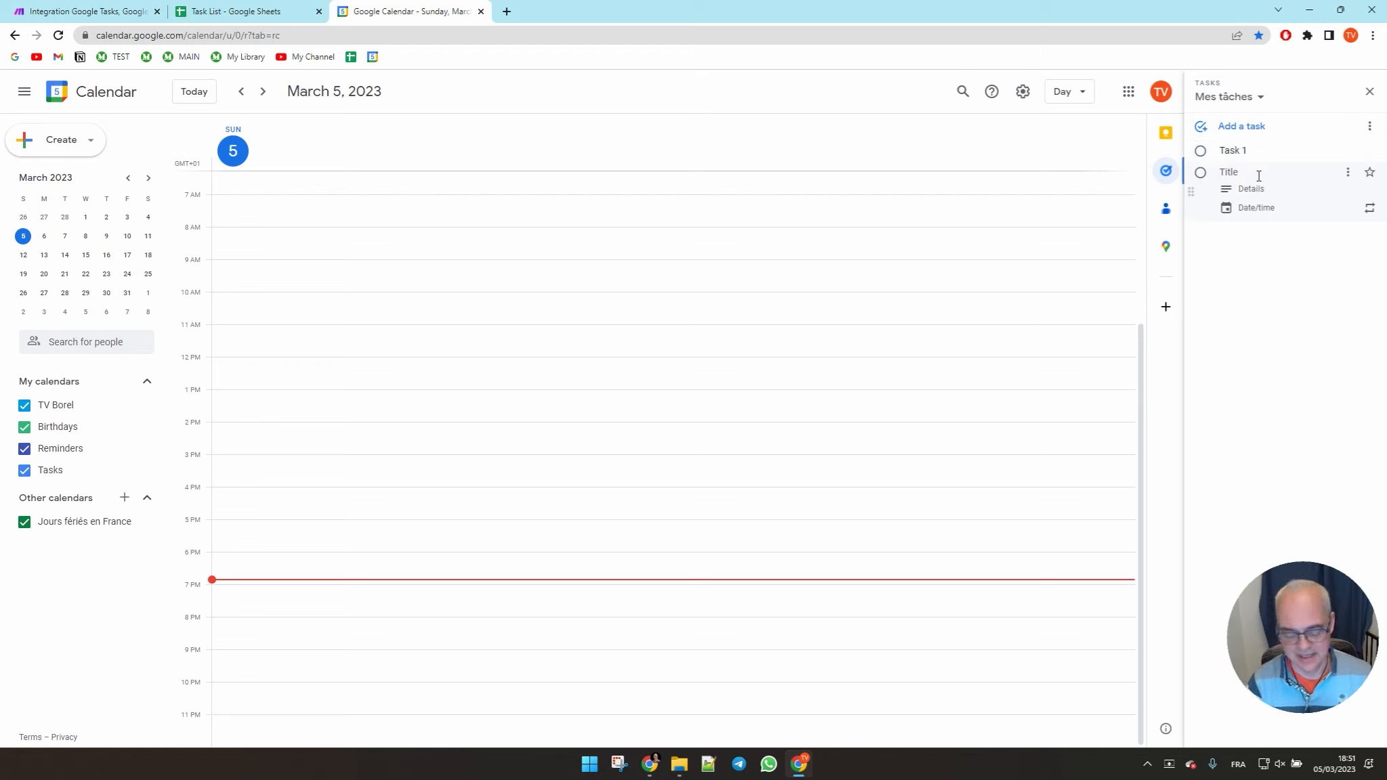
text(Task 2)
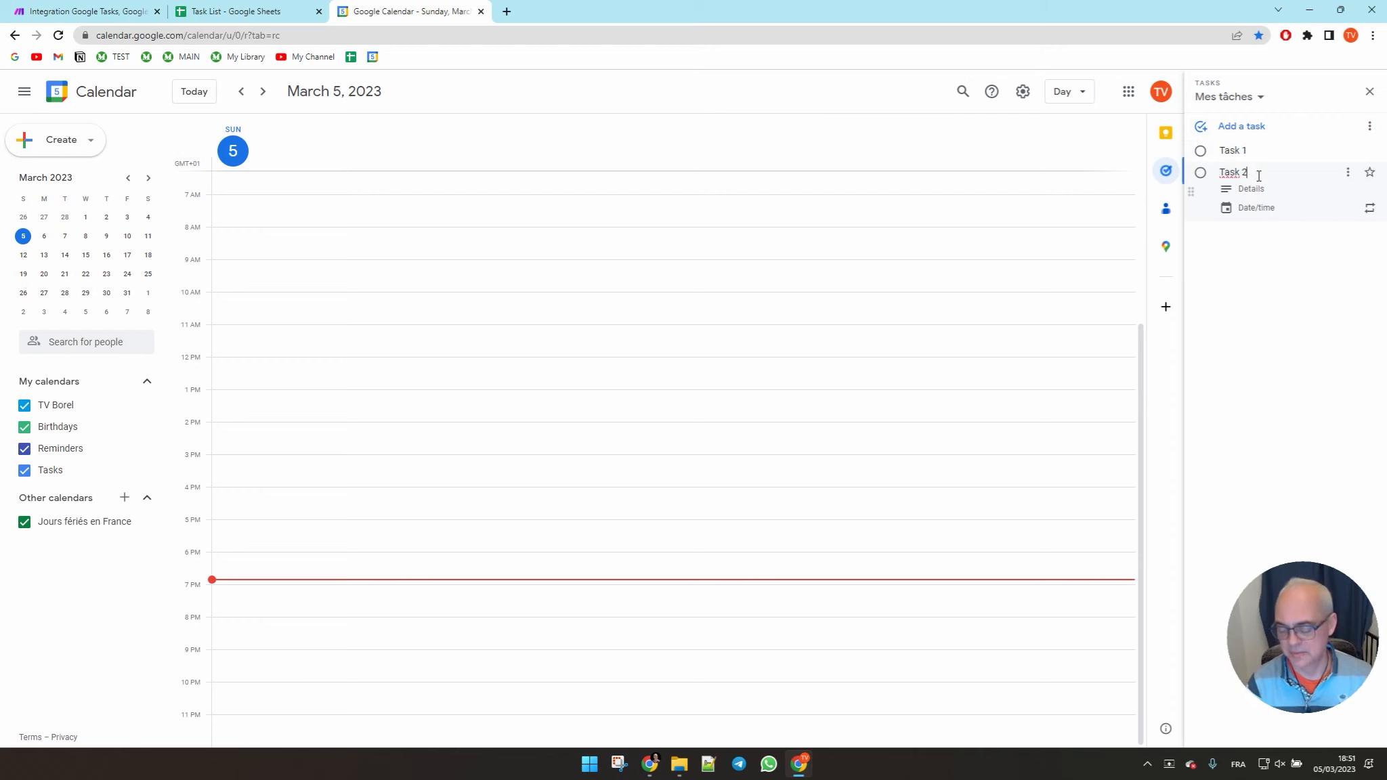
click(1267, 357)
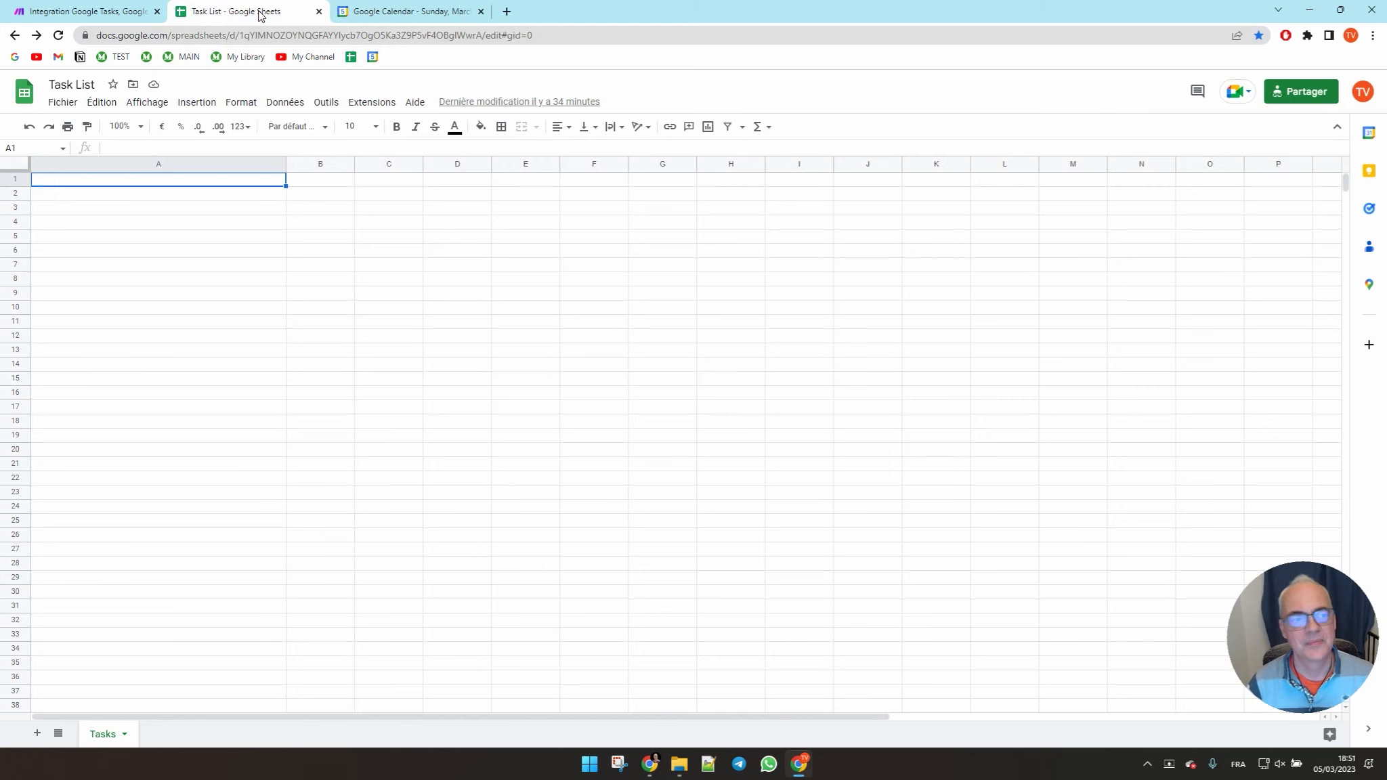
Review the Make scenario, the Task List spreadsheet and the Mes tâches list in Google Calendar before running the scenario.
click(132, 14)
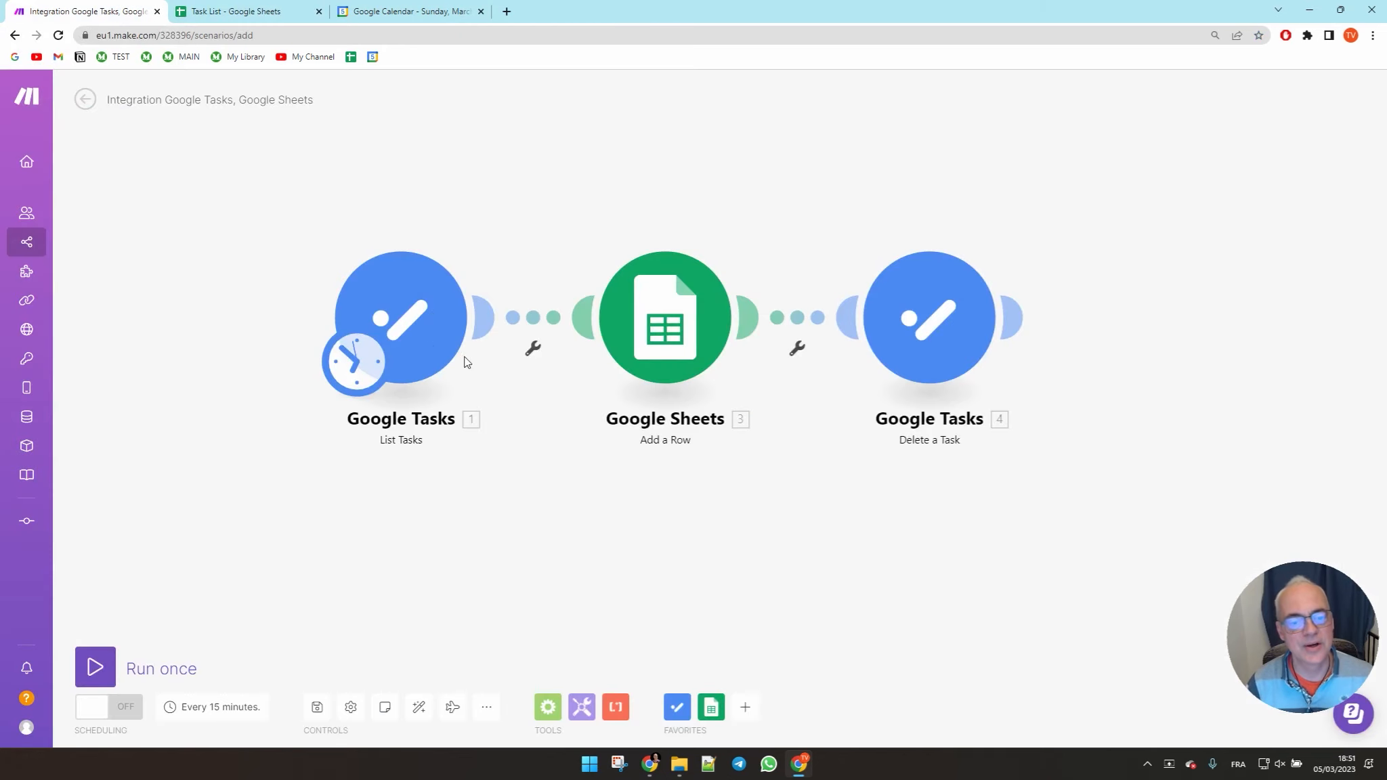
click(261, 15)
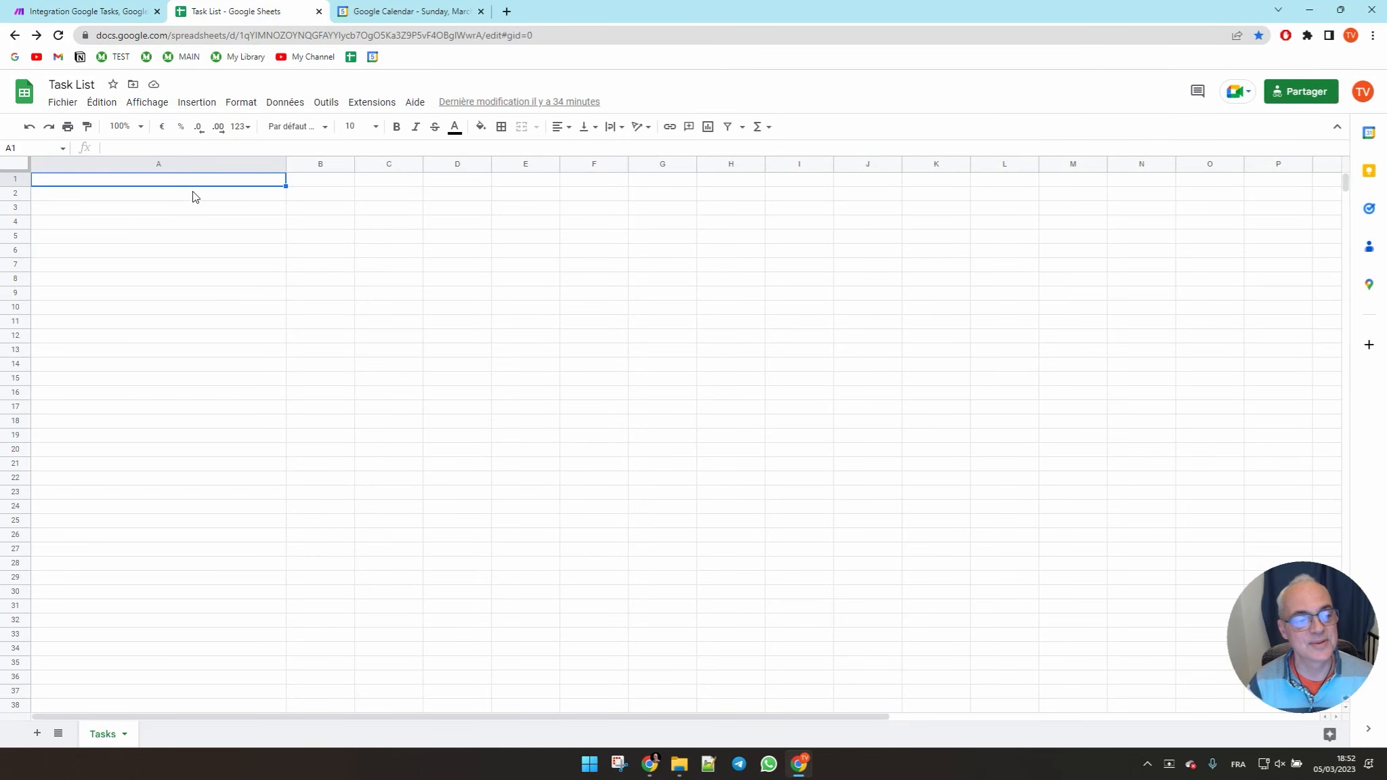
click(393, 16)
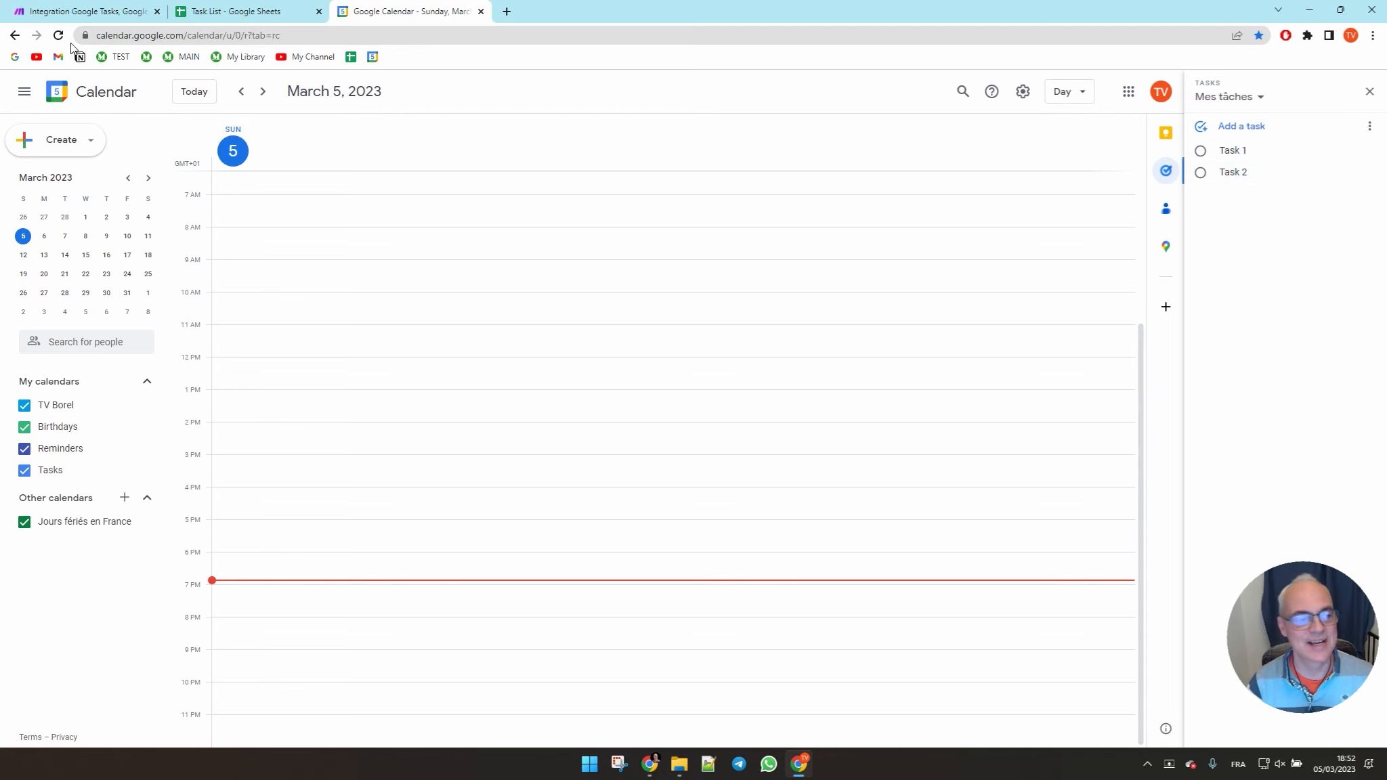
click(81, 11)
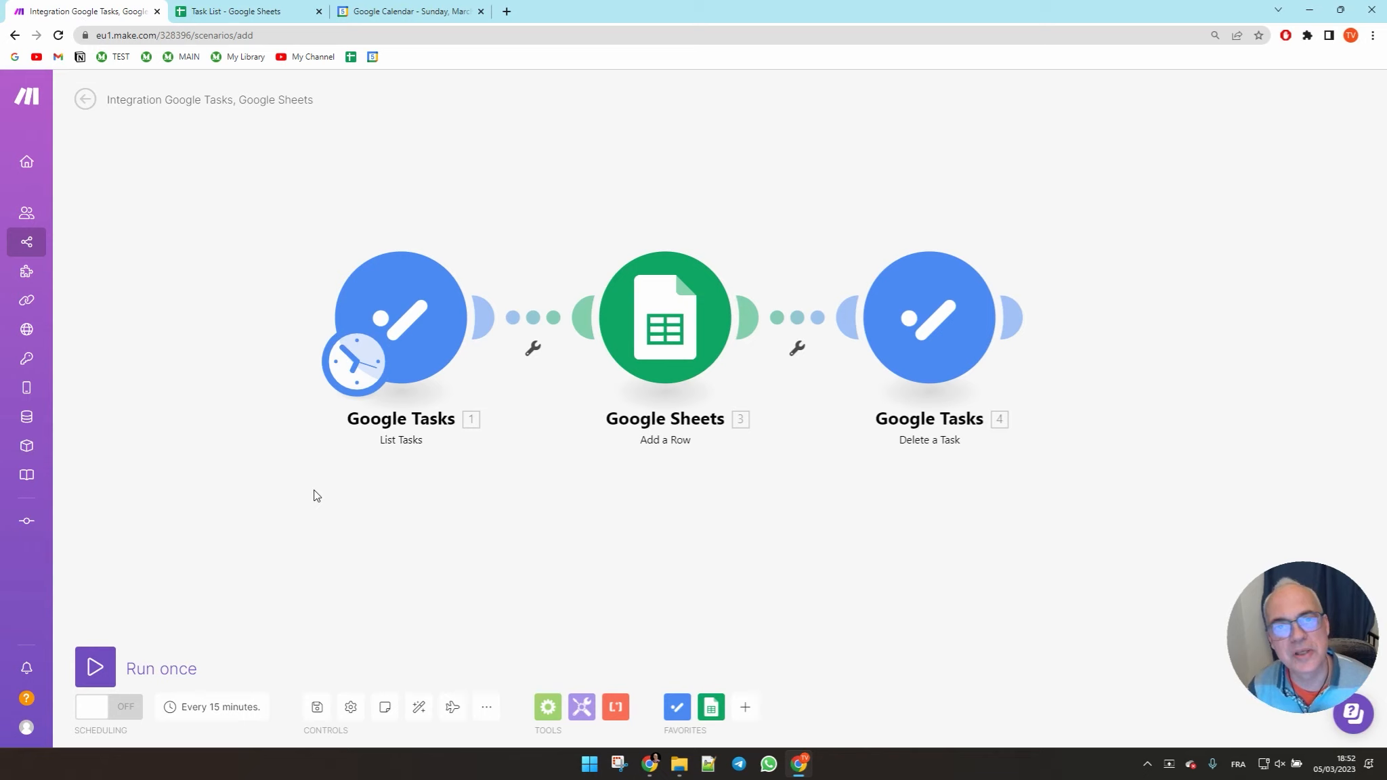
Run the scenario once in Make and check the results in the Task List spreadsheet and the Mes tâches list.
click(95, 668)
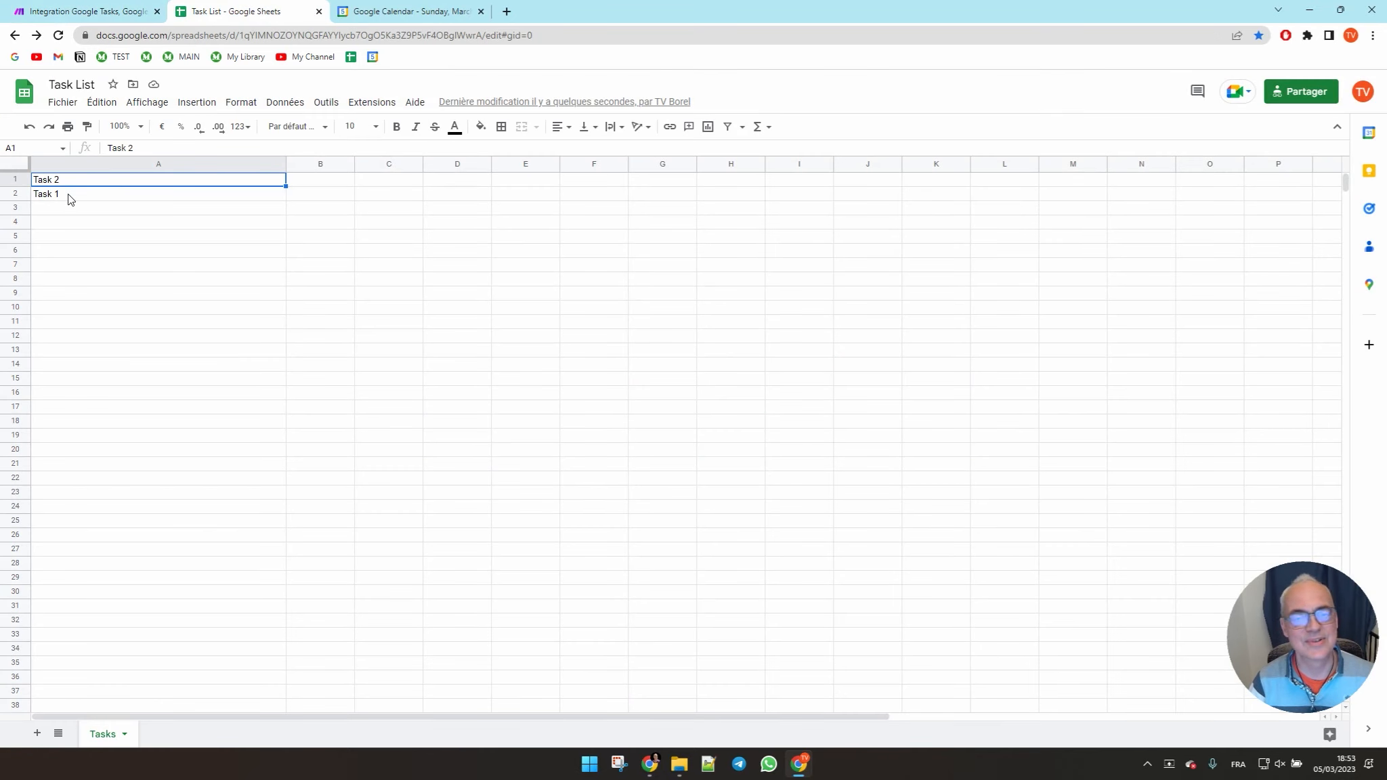
click(396, 12)
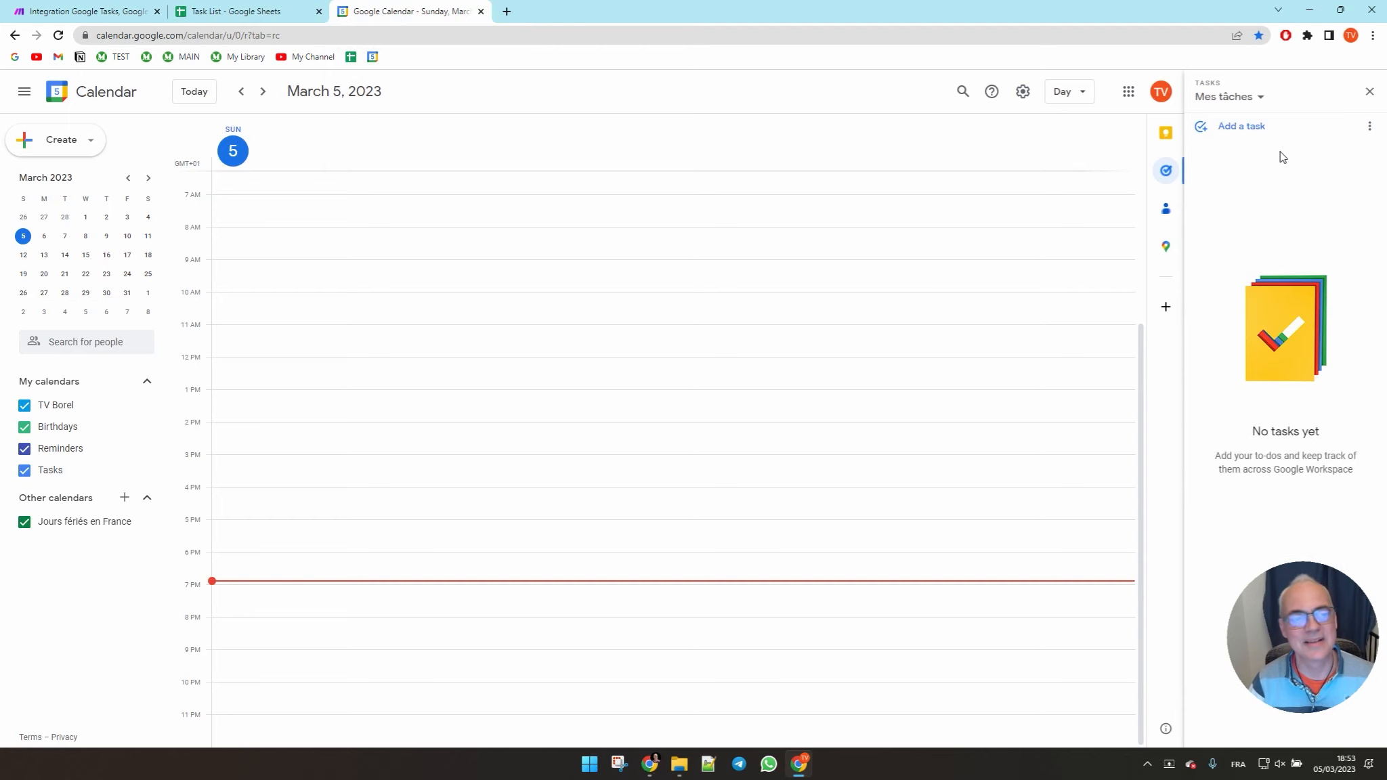
click(103, 17)
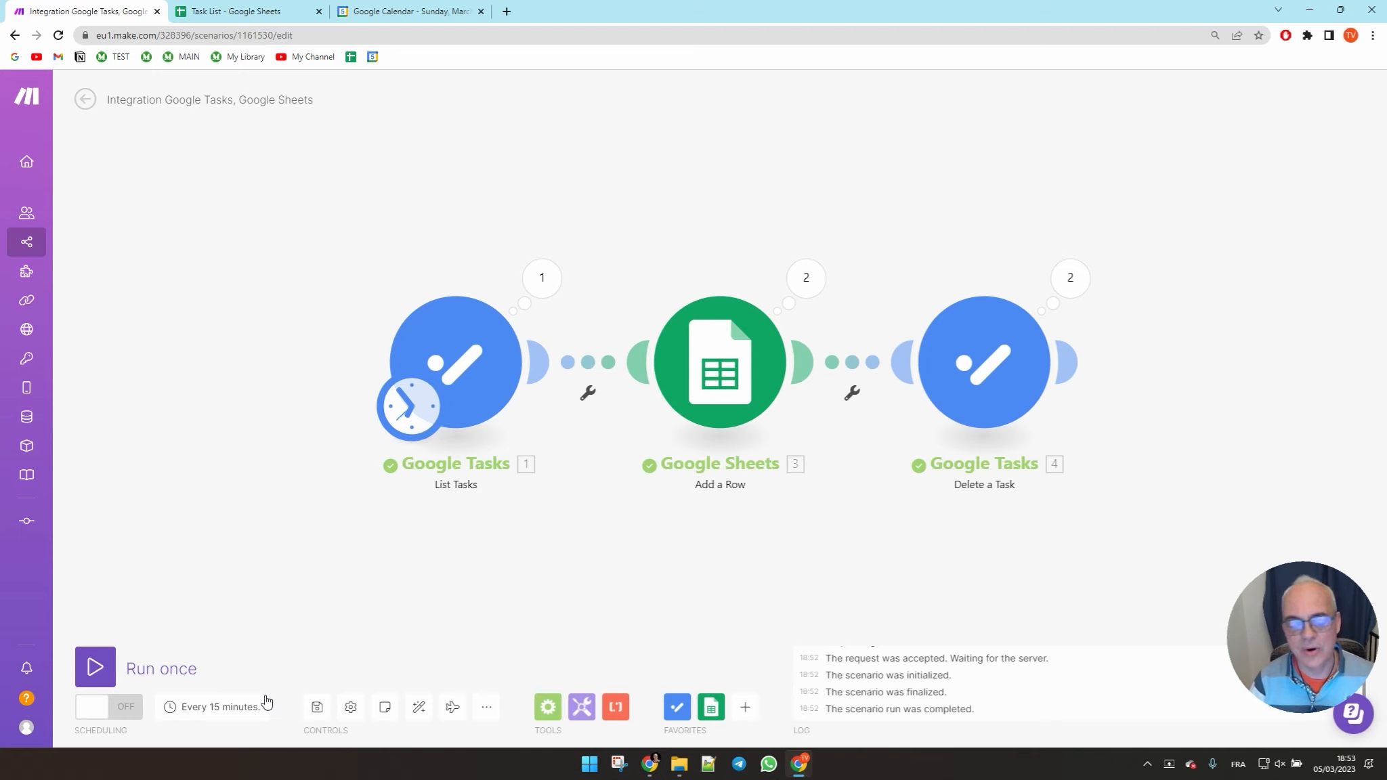
Schedule the scenario to run at regular intervals of 60 minutes and switch its scheduling on.
click(225, 715)
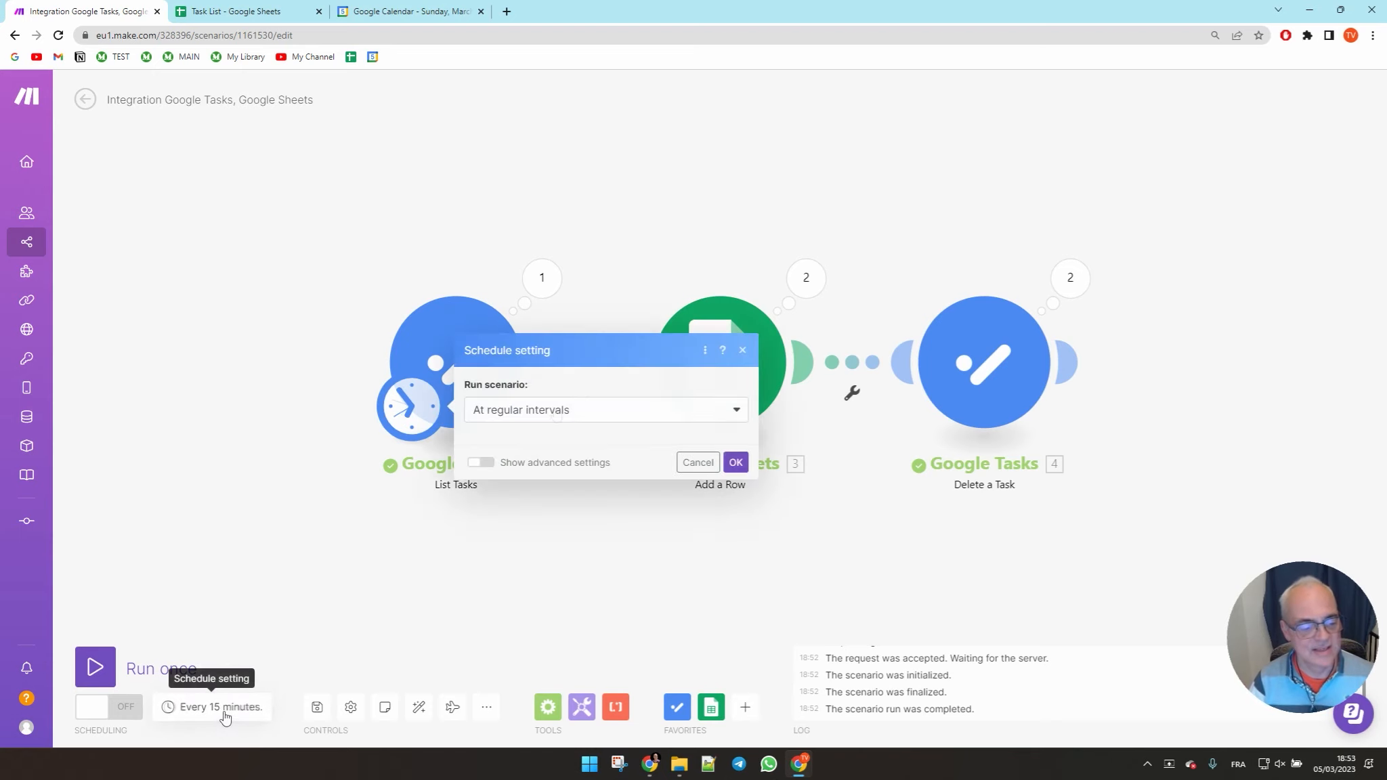
click(539, 391)
key(BackSpace)
key(BackSpace)
text(60)
click(735, 547)
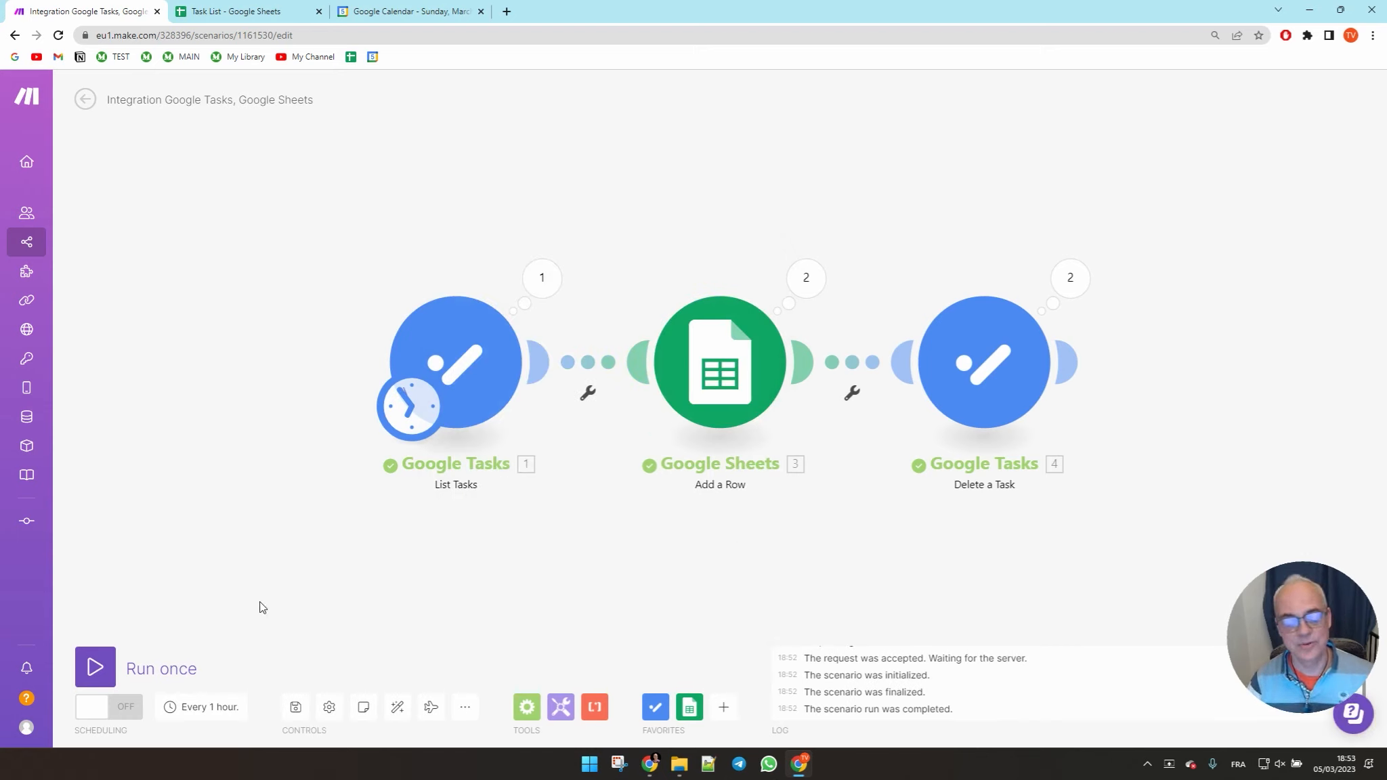
click(126, 707)
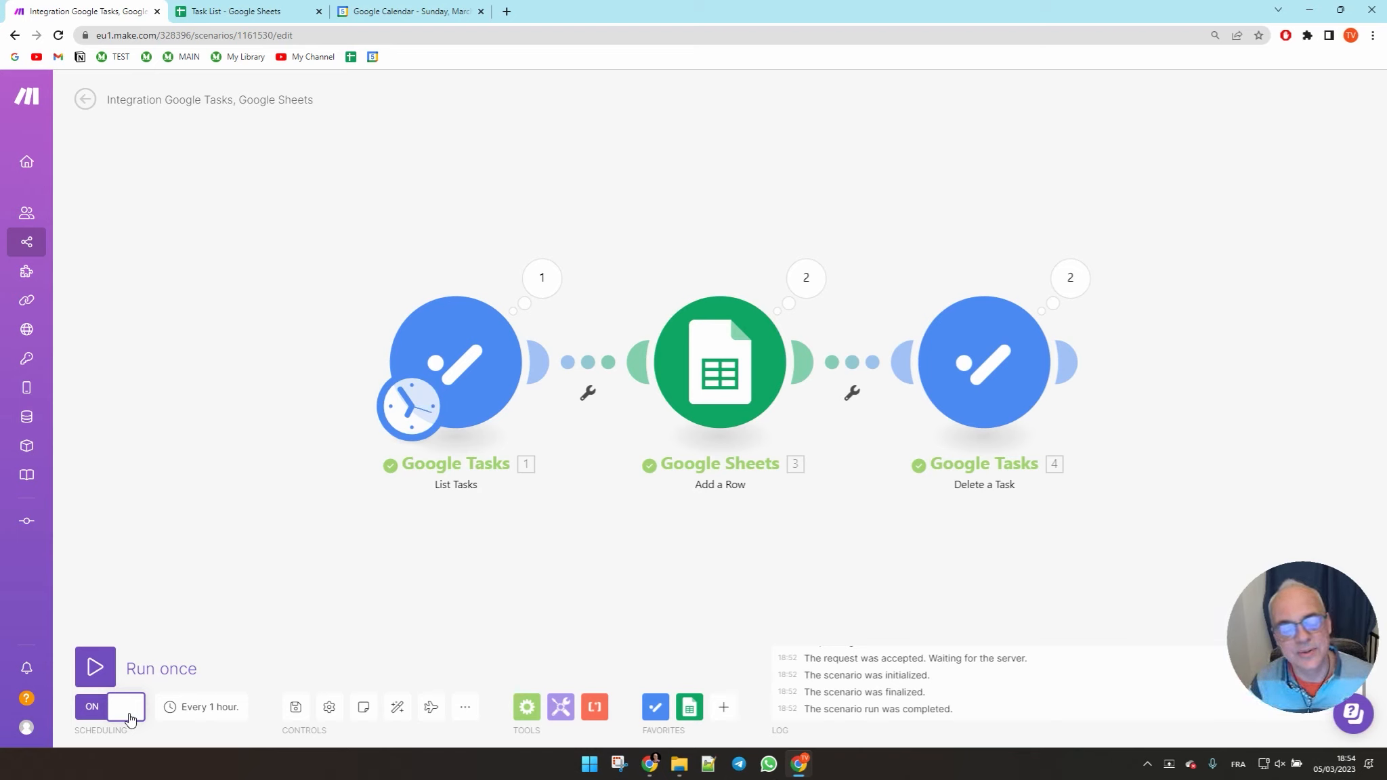
Examine the scenario's run frequency choices and the advanced scheduling options for times, days and months, and discard any changes.
click(206, 715)
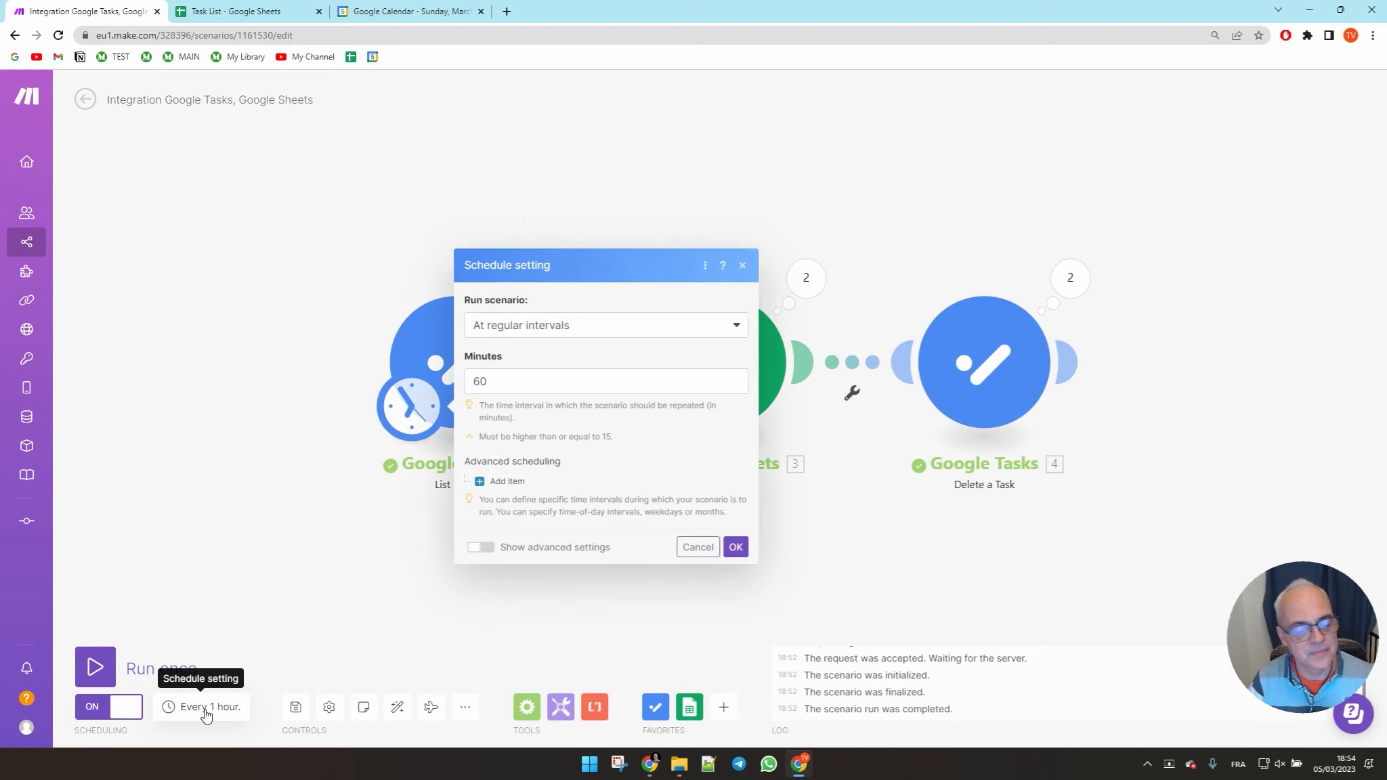
click(536, 335)
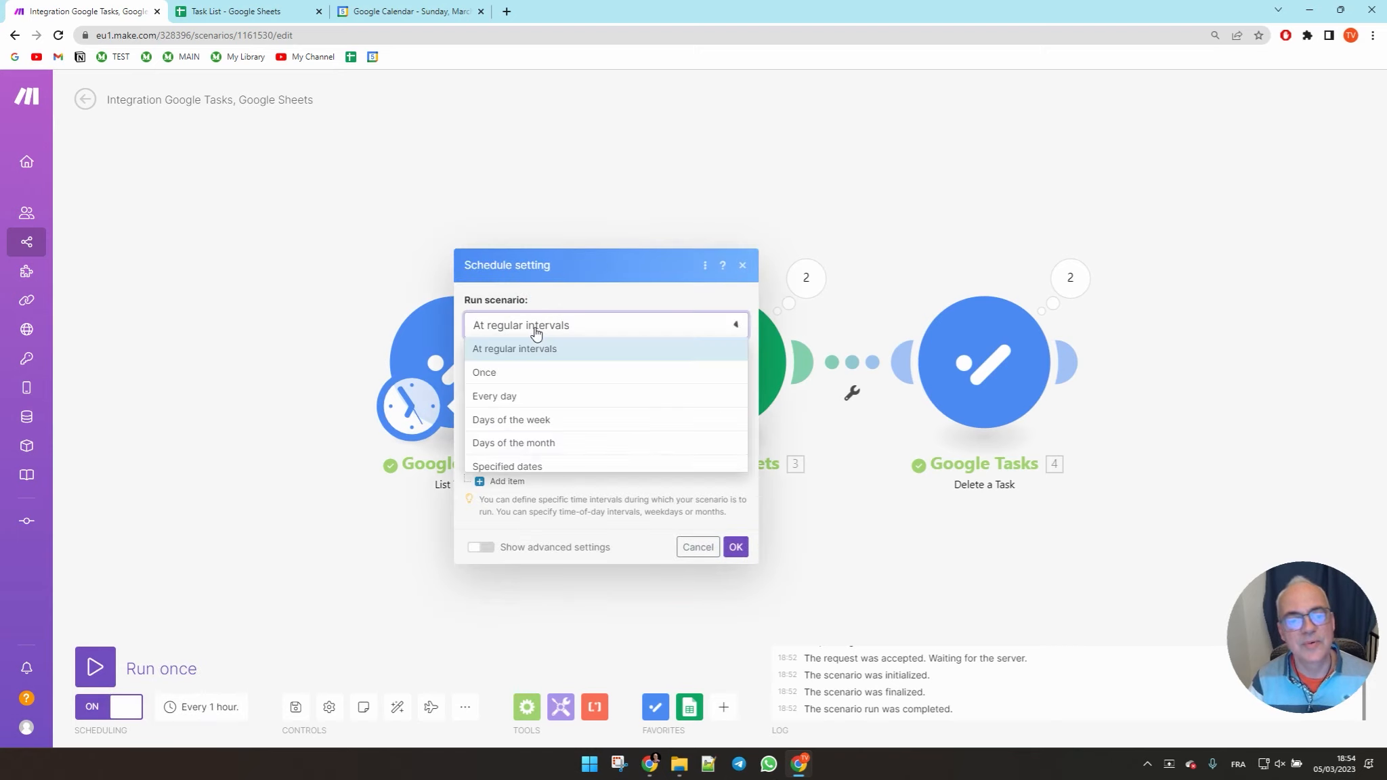
click(536, 398)
click(538, 375)
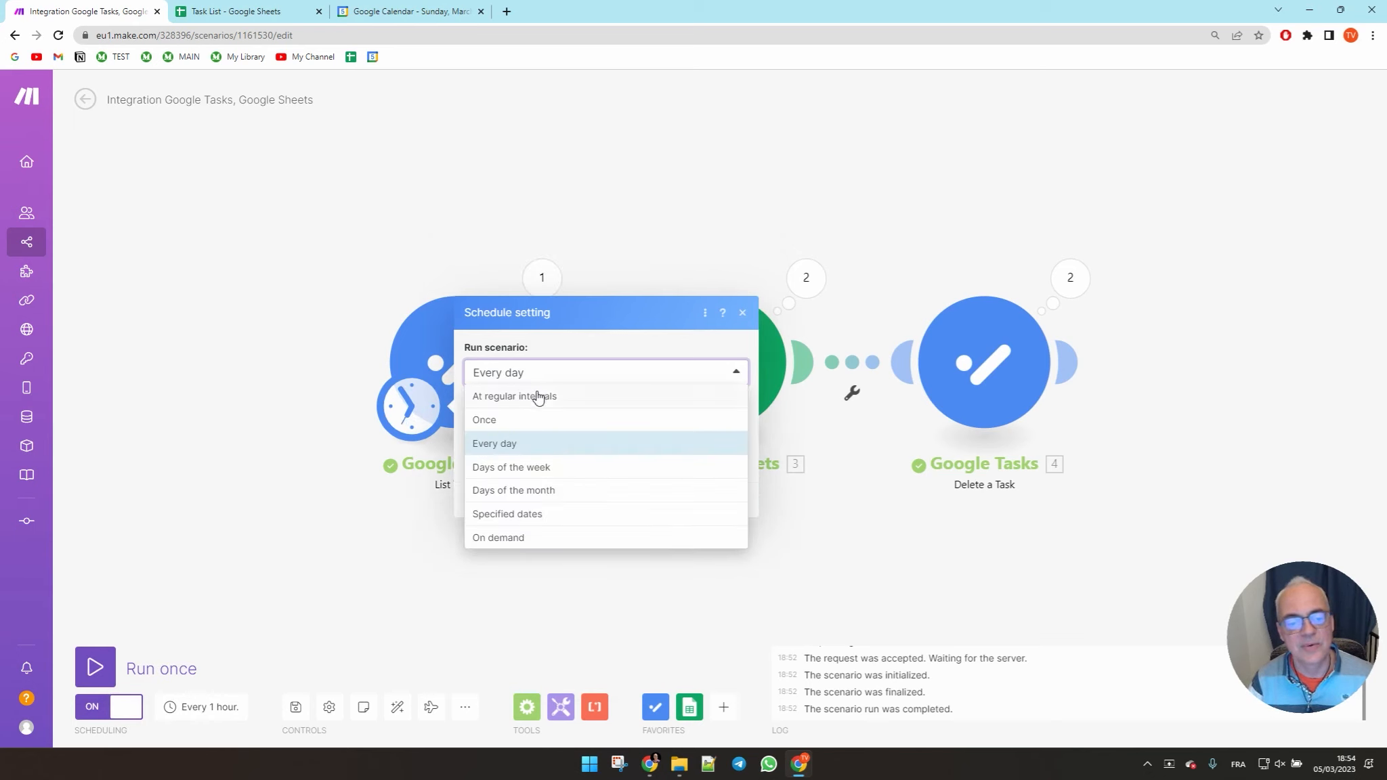
click(537, 397)
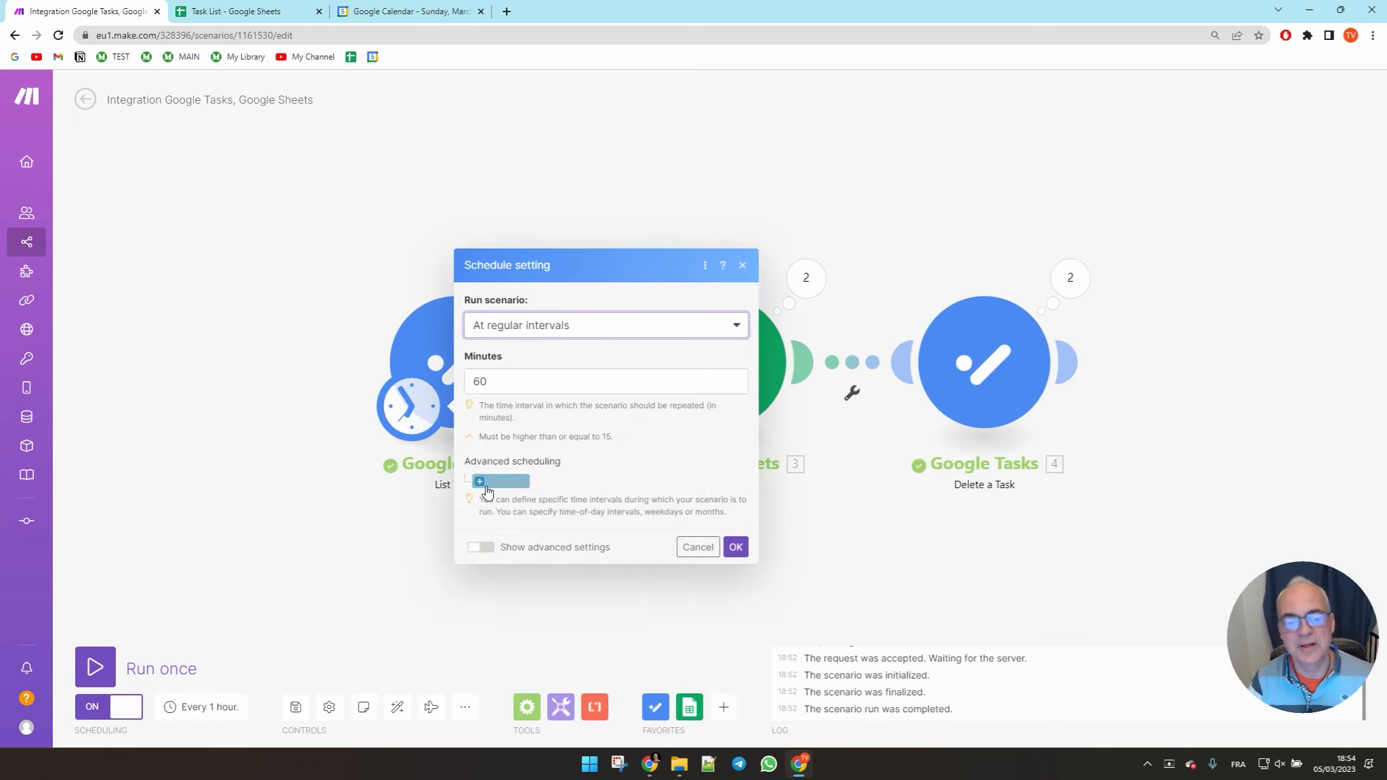
click(483, 485)
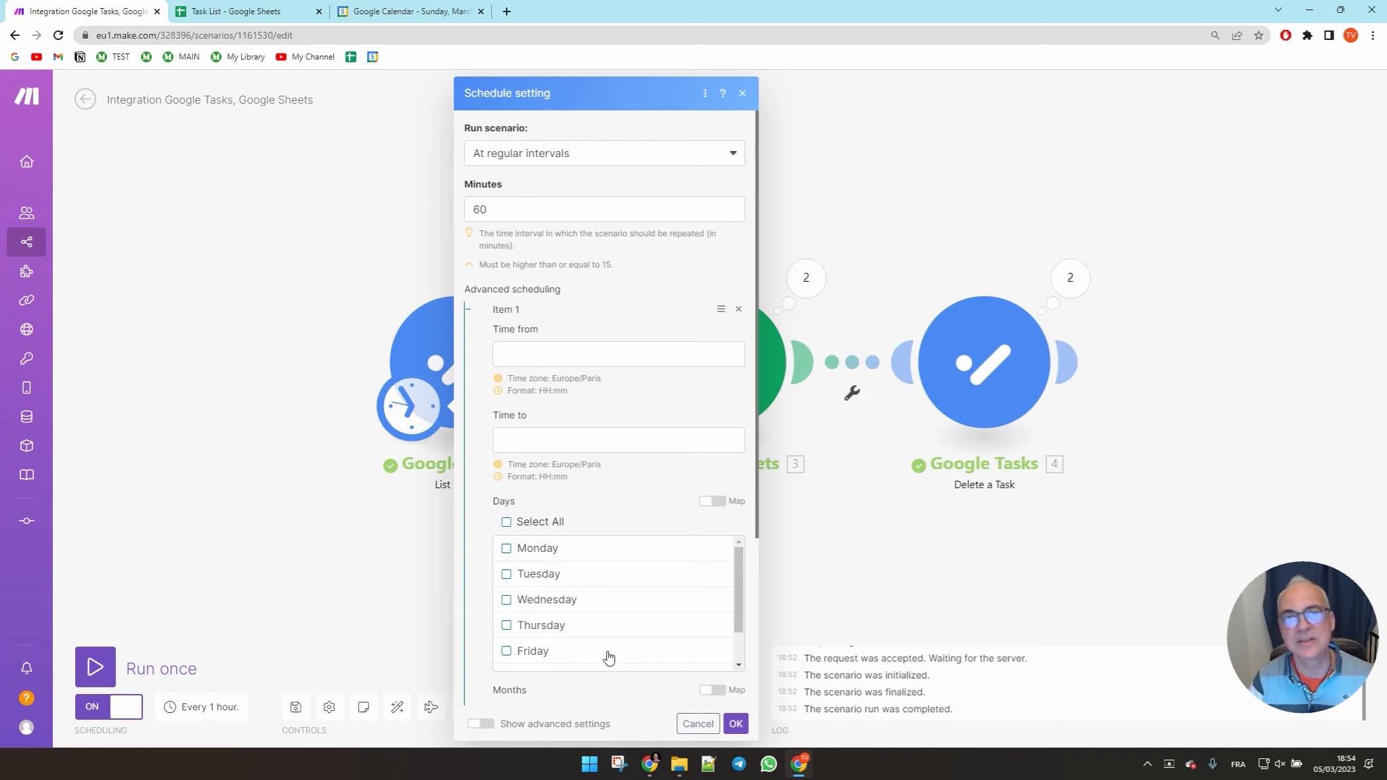
click(701, 723)
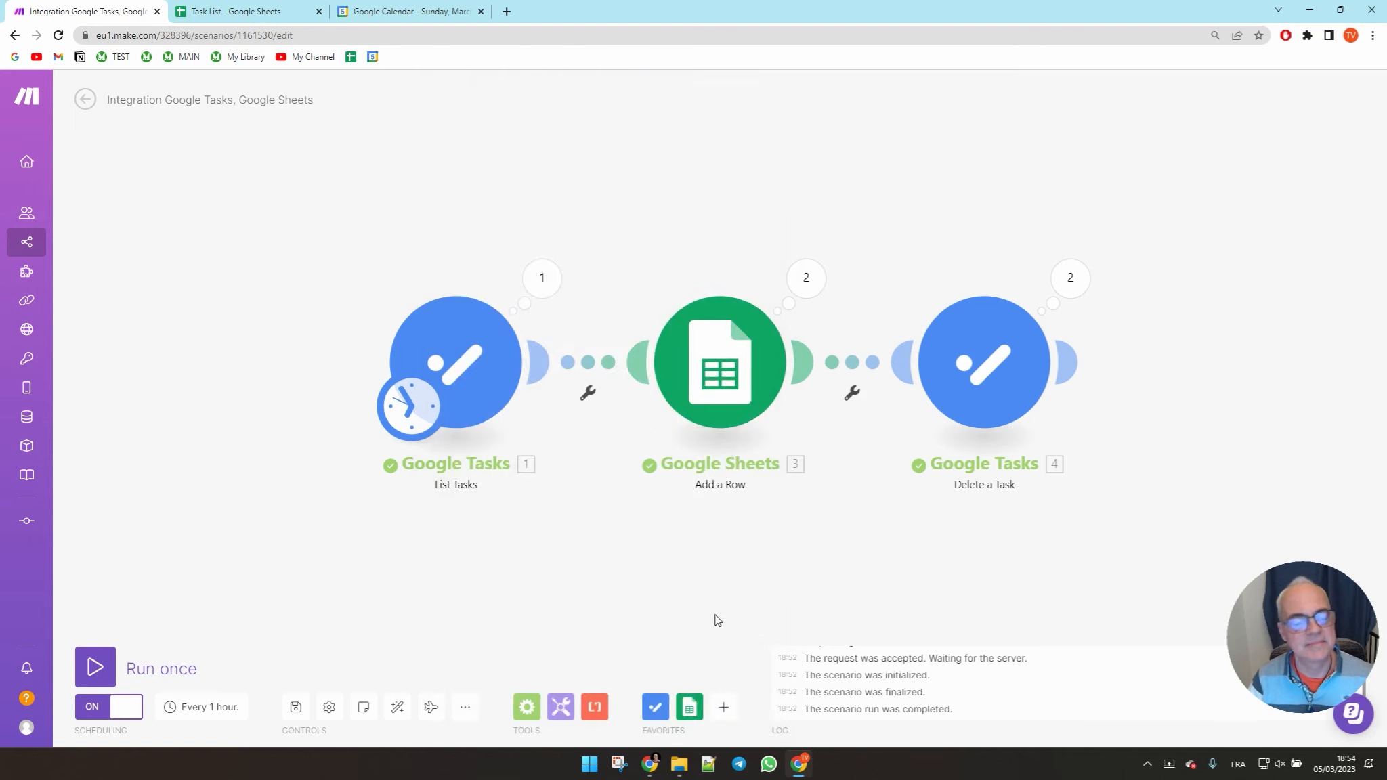